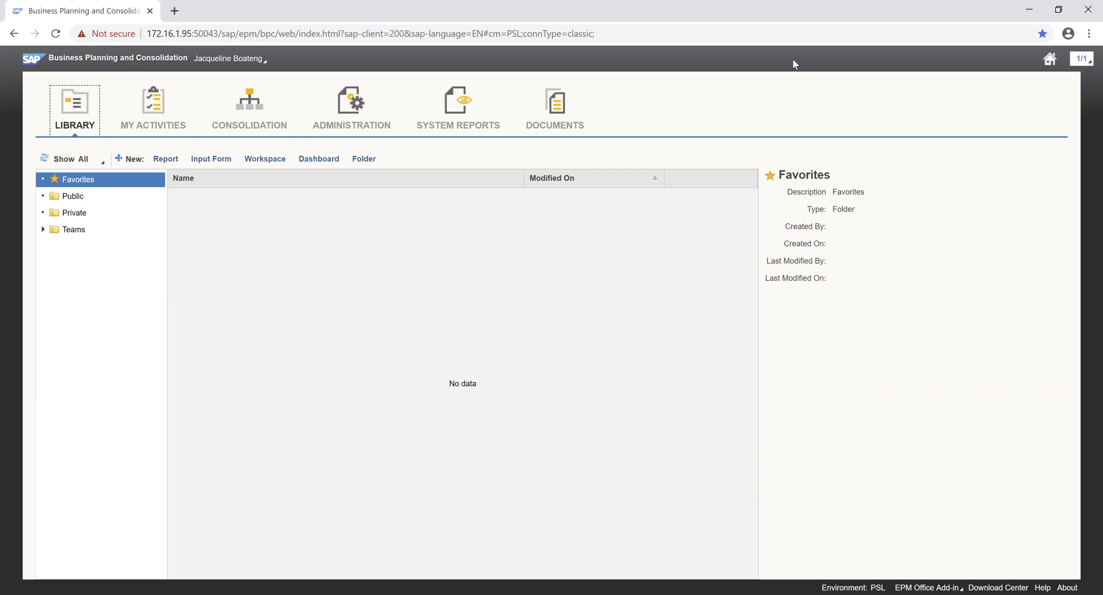
Switch the home page to the ADMINISTRATION area
left_click(376, 124)
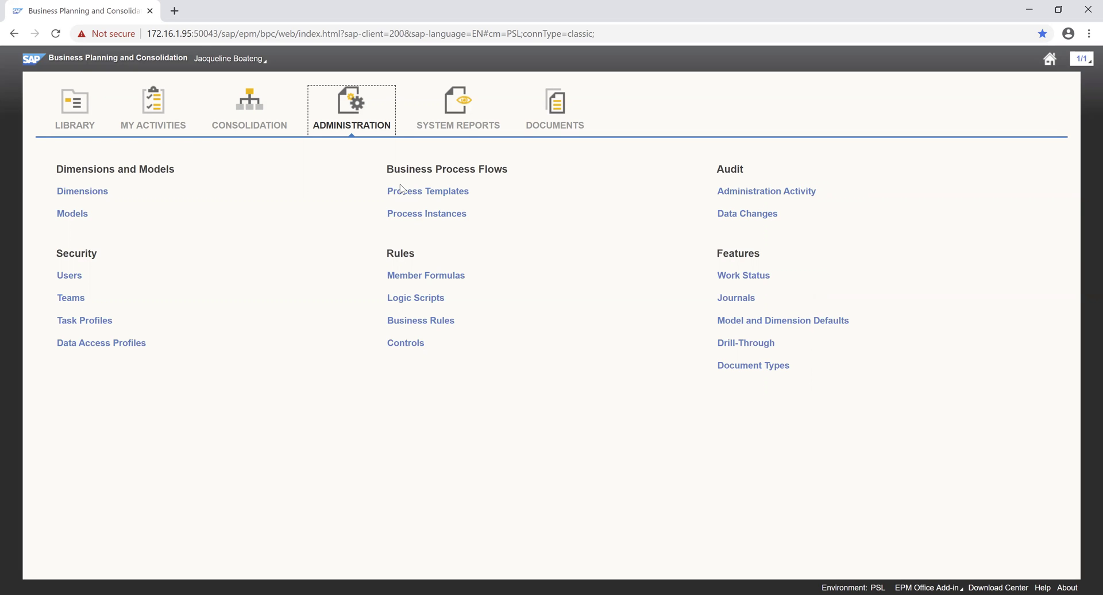
Go to Process Templates under Business Process Flows and start a new template
left_click(461, 196)
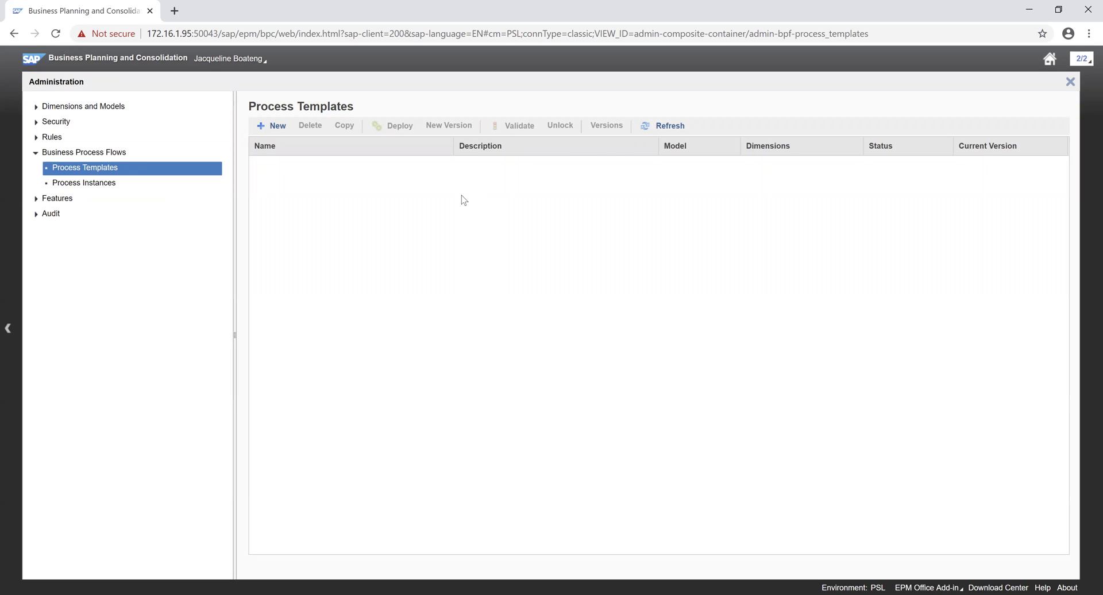
left_click(280, 126)
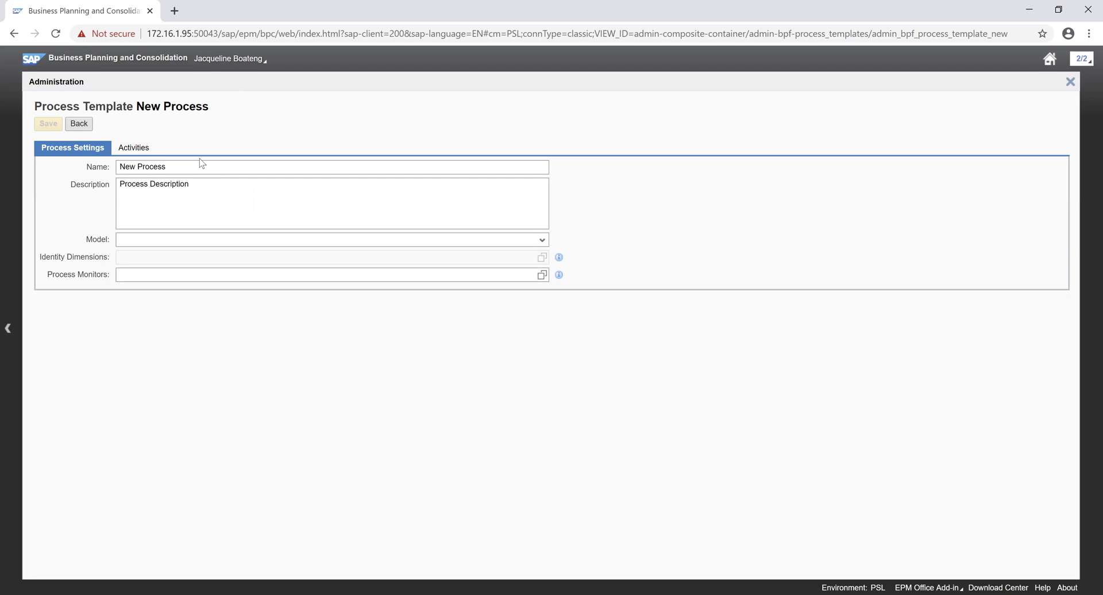
Rename the template from New Process to Capex with description 'Capital Expenditure'
left_click(146, 149)
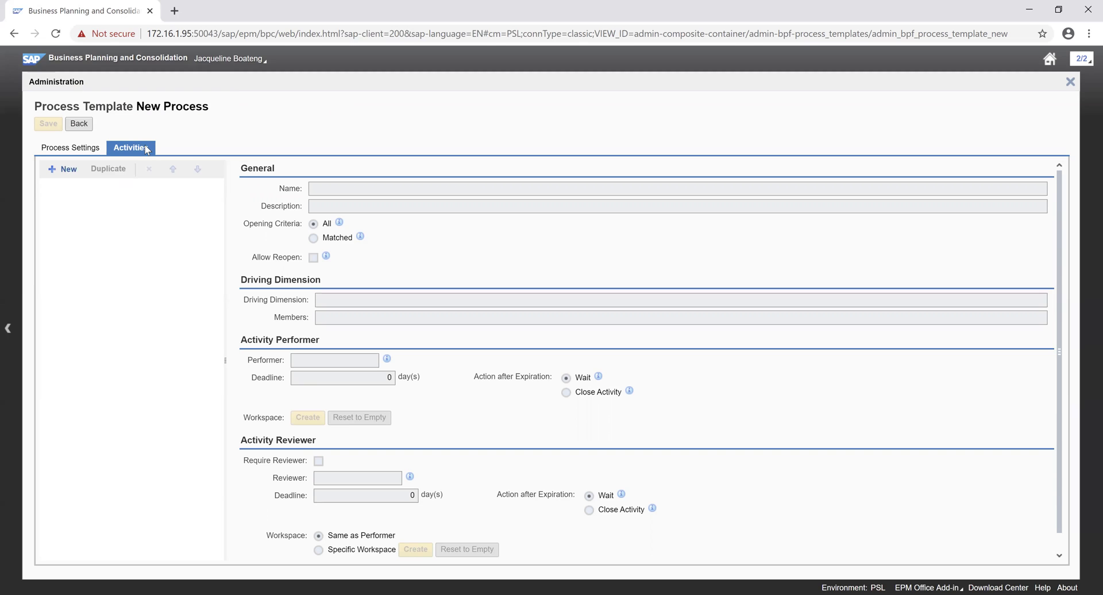
left_click(62, 152)
left_click_drag(176, 166, 101, 169)
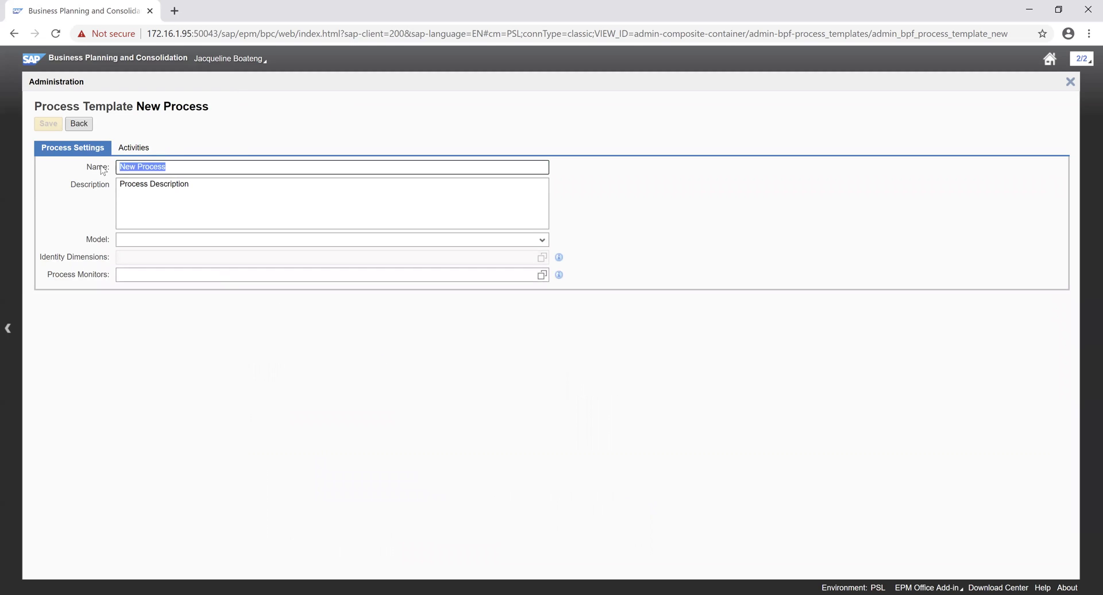
key("BackSpace")
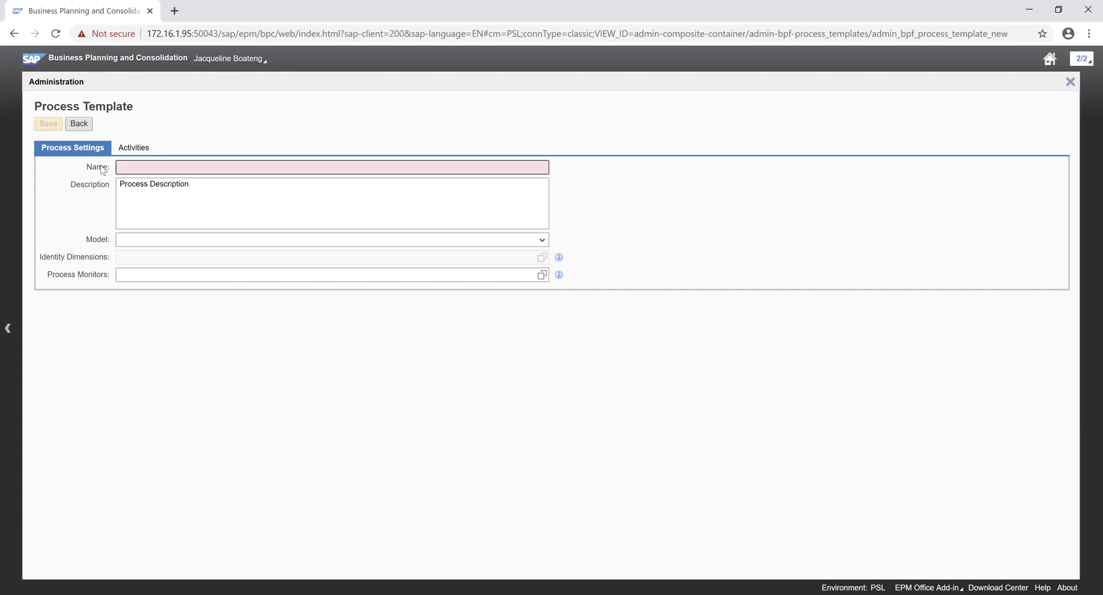
type("Capex")
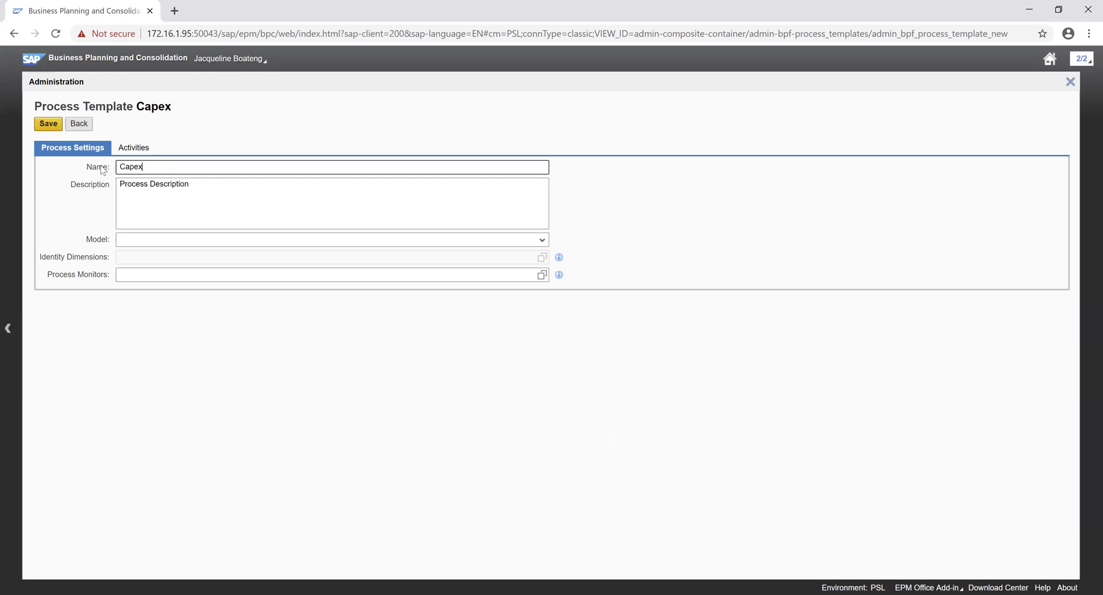
key("Tab")
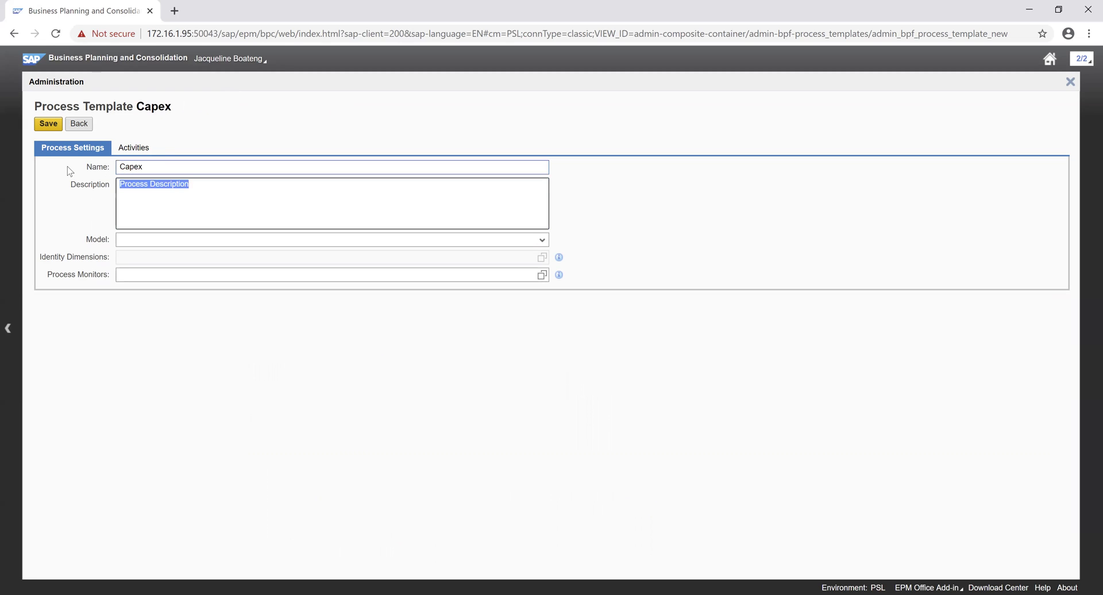
type("C")
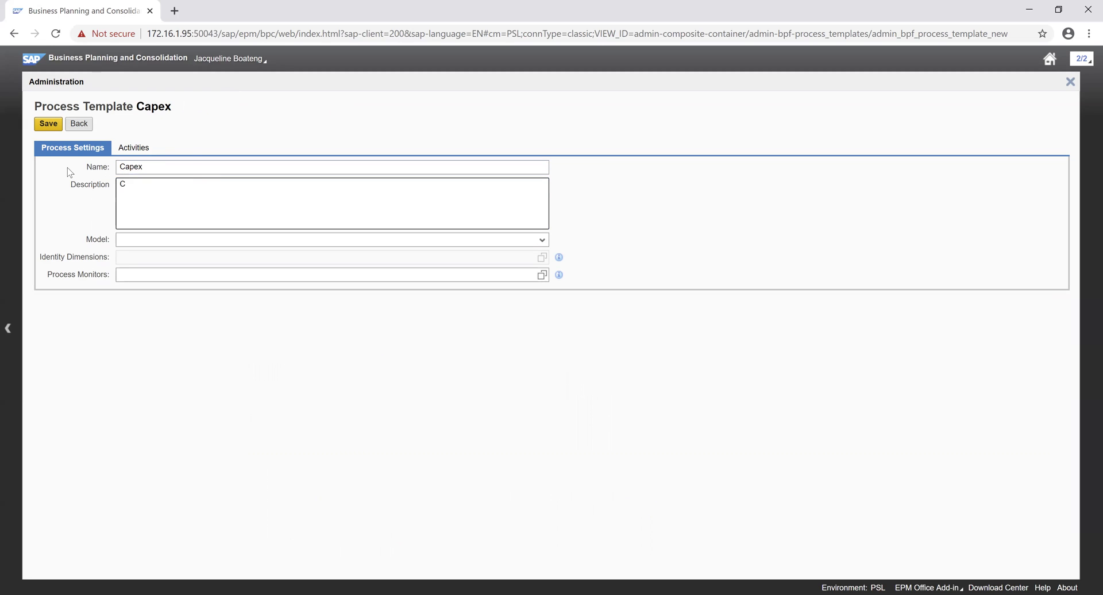
type("apital Expenditure")
Link Capex to the Capital Expenditure model and add Category as an identity dimension
left_click(544, 248)
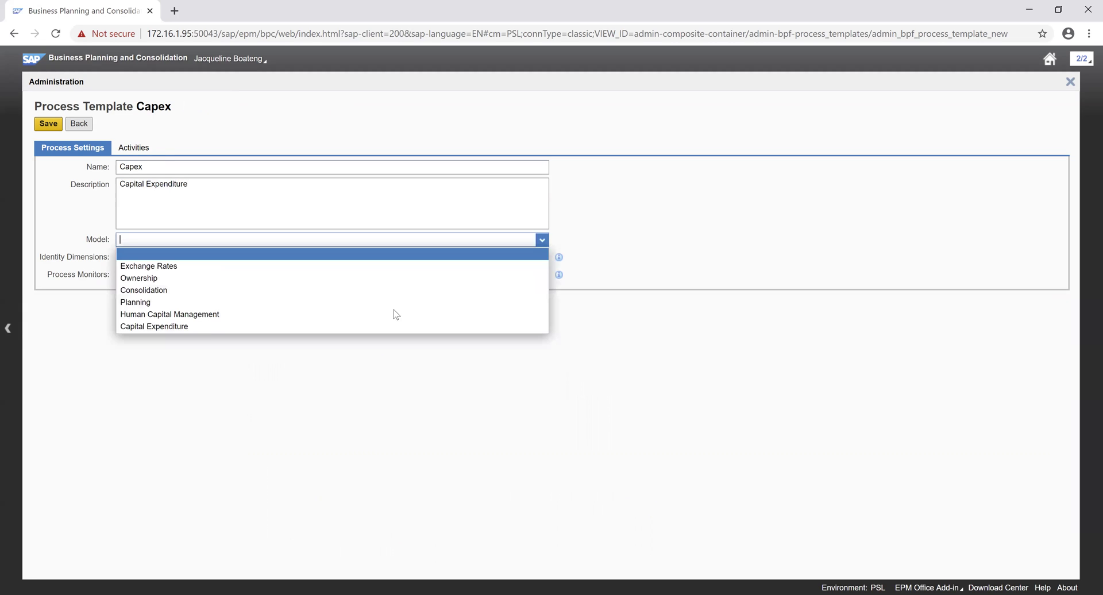
left_click(204, 329)
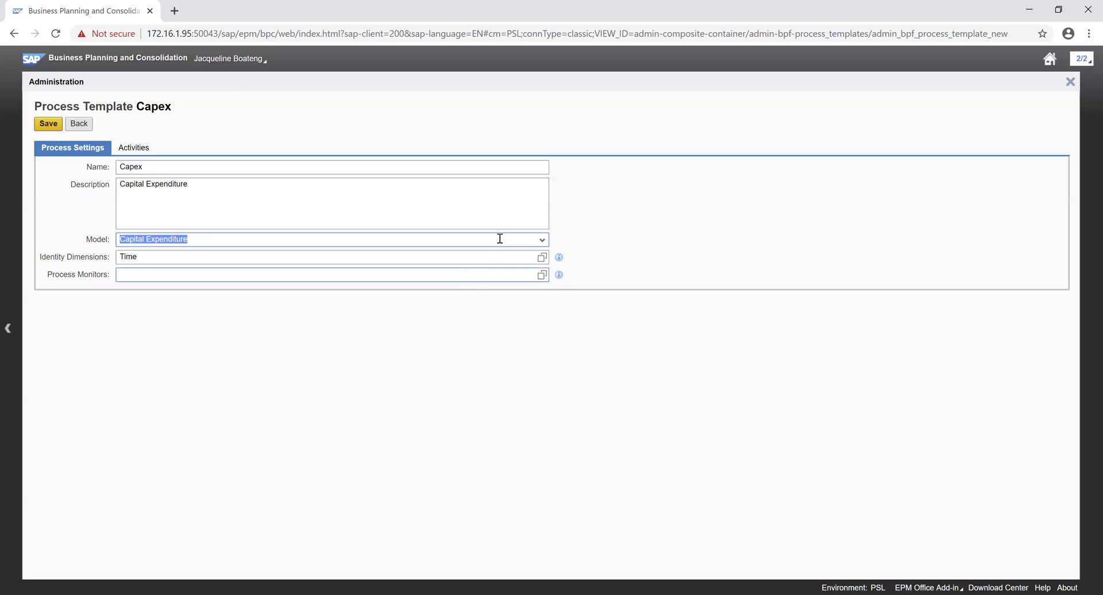
left_click(541, 258)
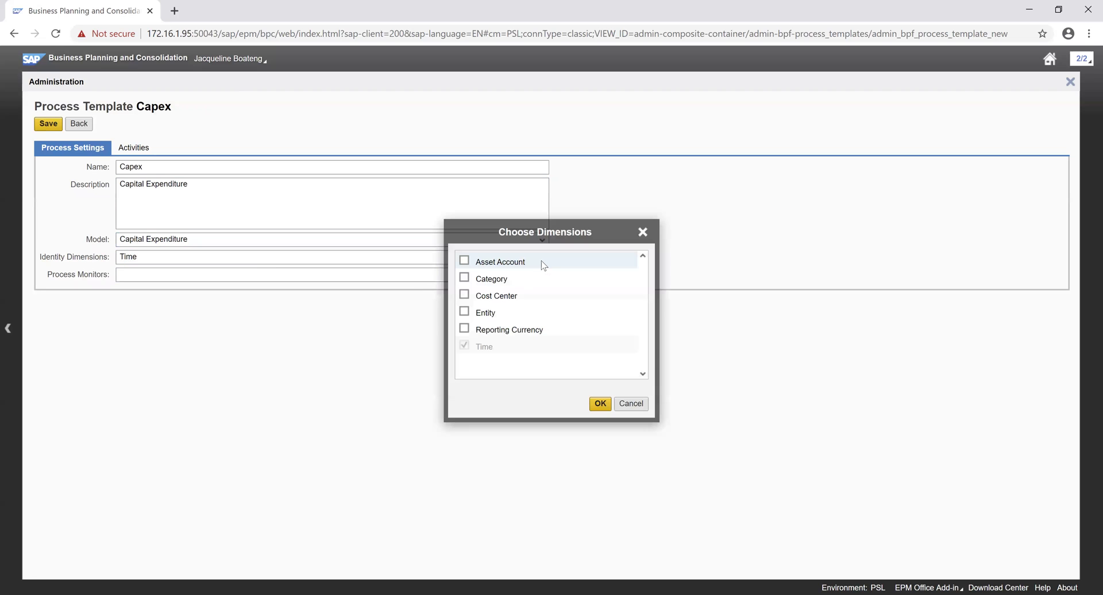
left_click(465, 279)
left_click(600, 404)
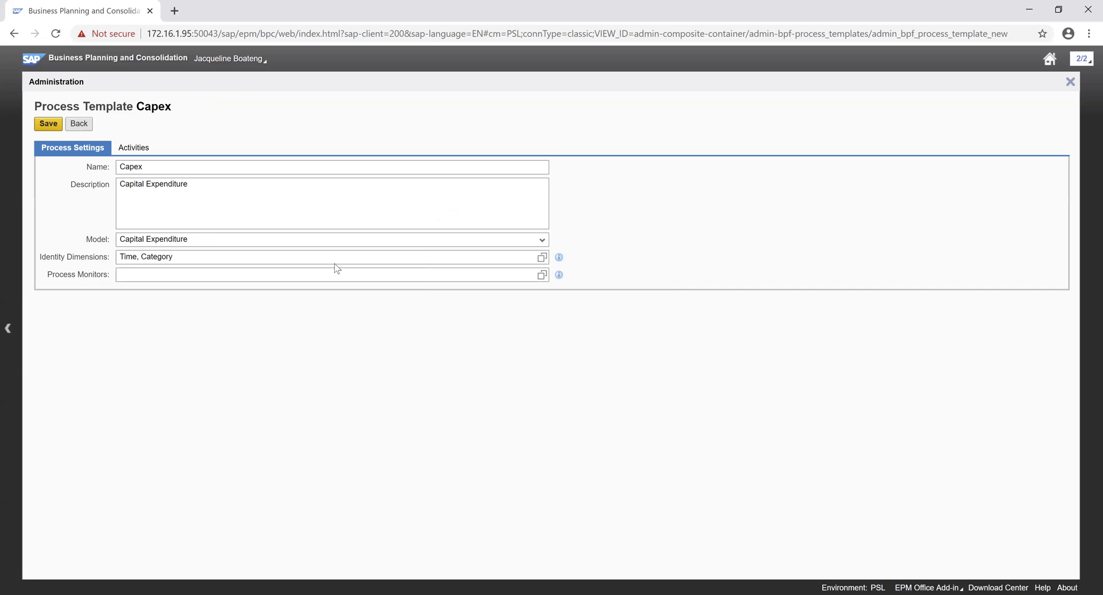
Make the test user BPCTEST the template's process monitor
left_click(540, 276)
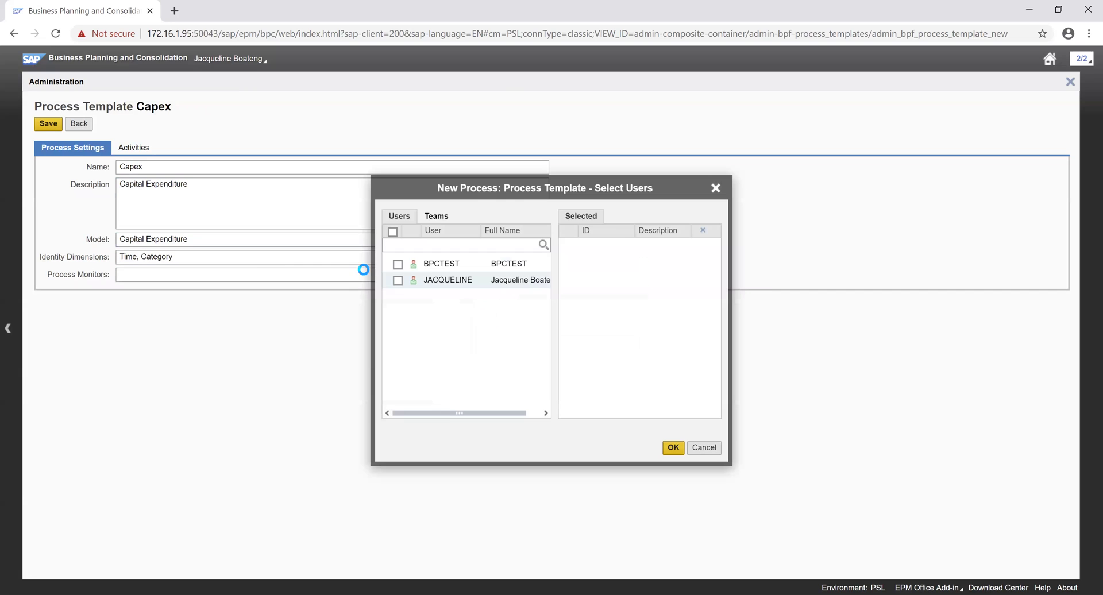
left_click(406, 269)
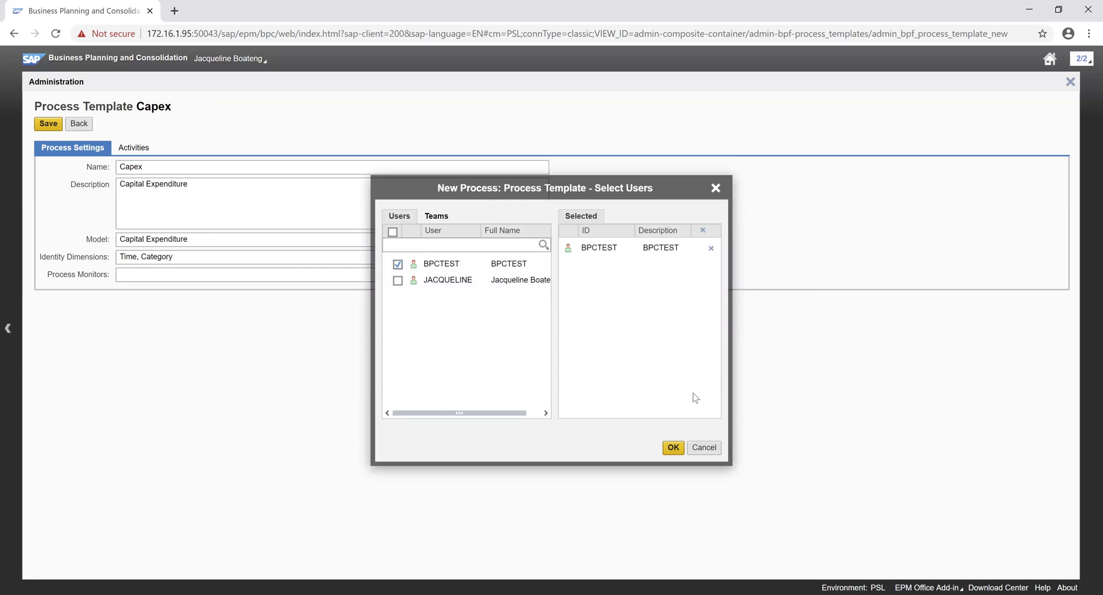
left_click(673, 448)
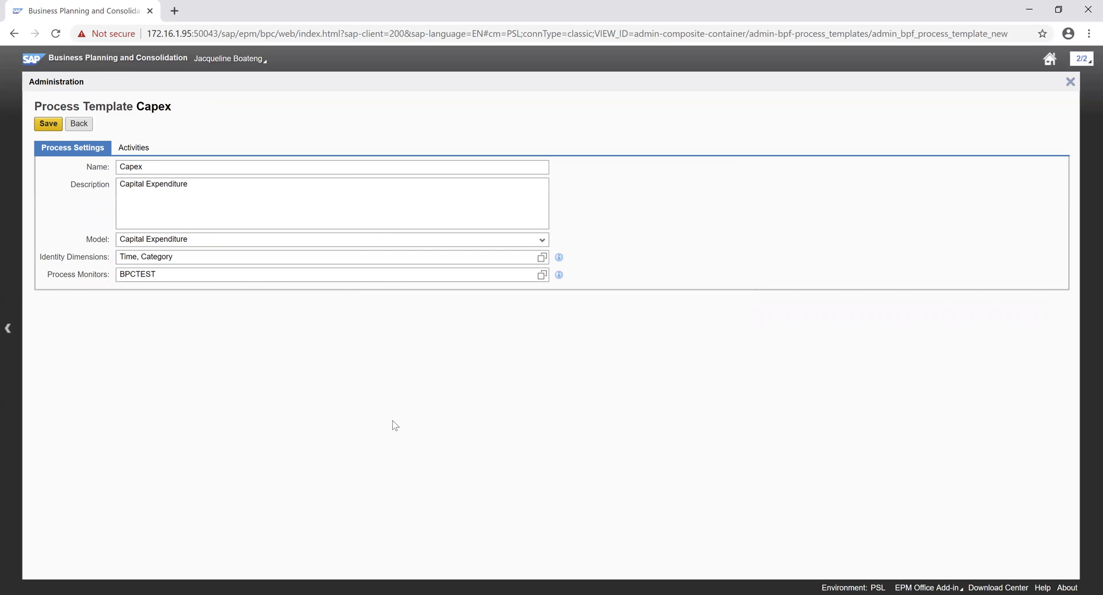
Add an activity named Administration, described as 'Maintain Budget Office Details'
left_click(133, 147)
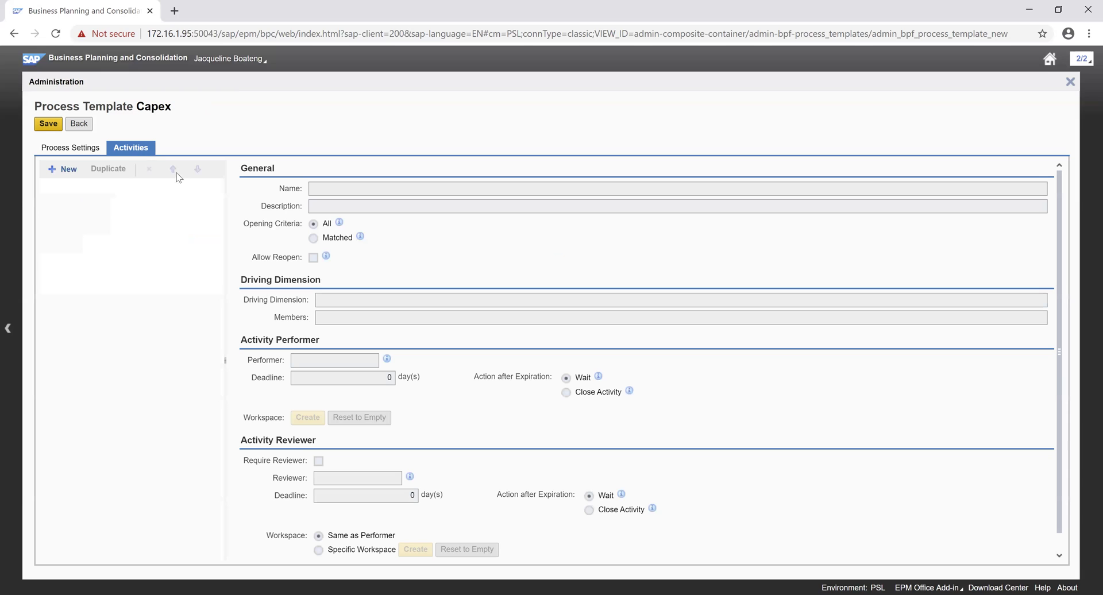
left_click(61, 170)
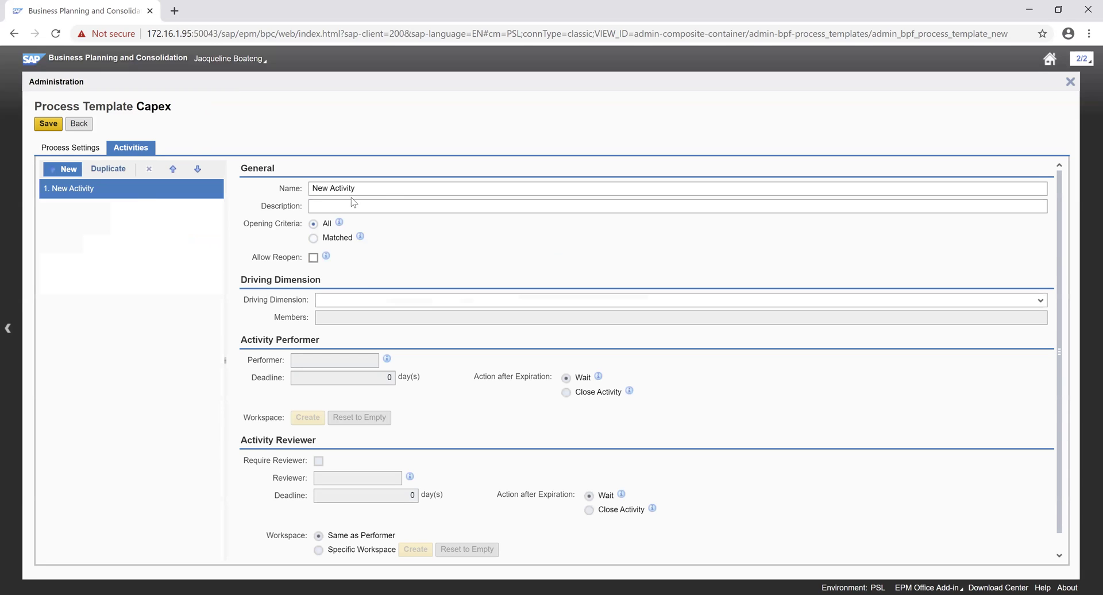
left_click_drag(362, 190, 231, 184)
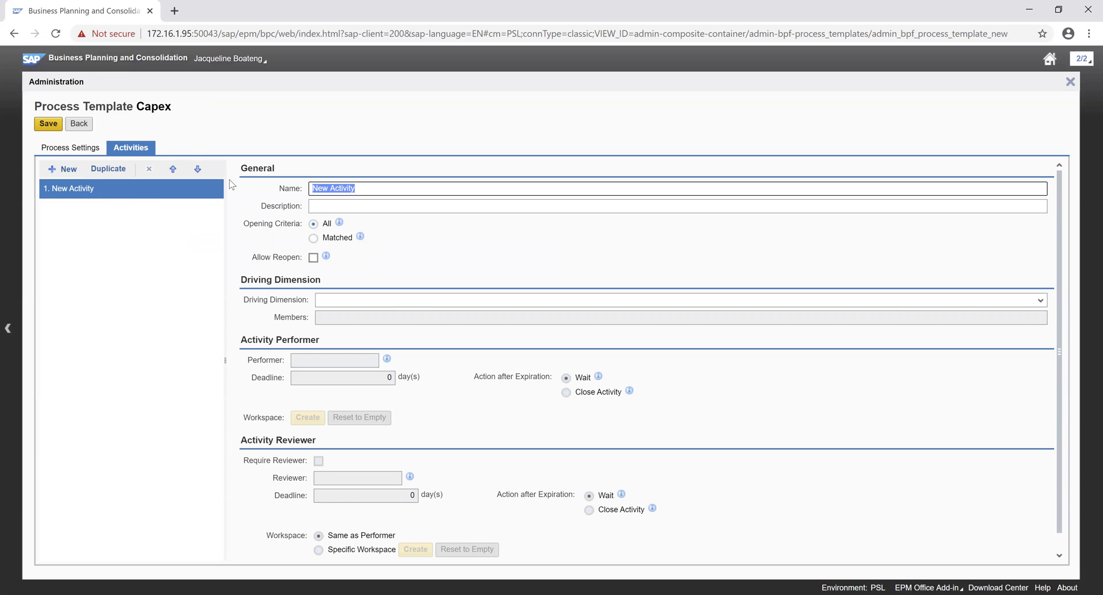
type("A")
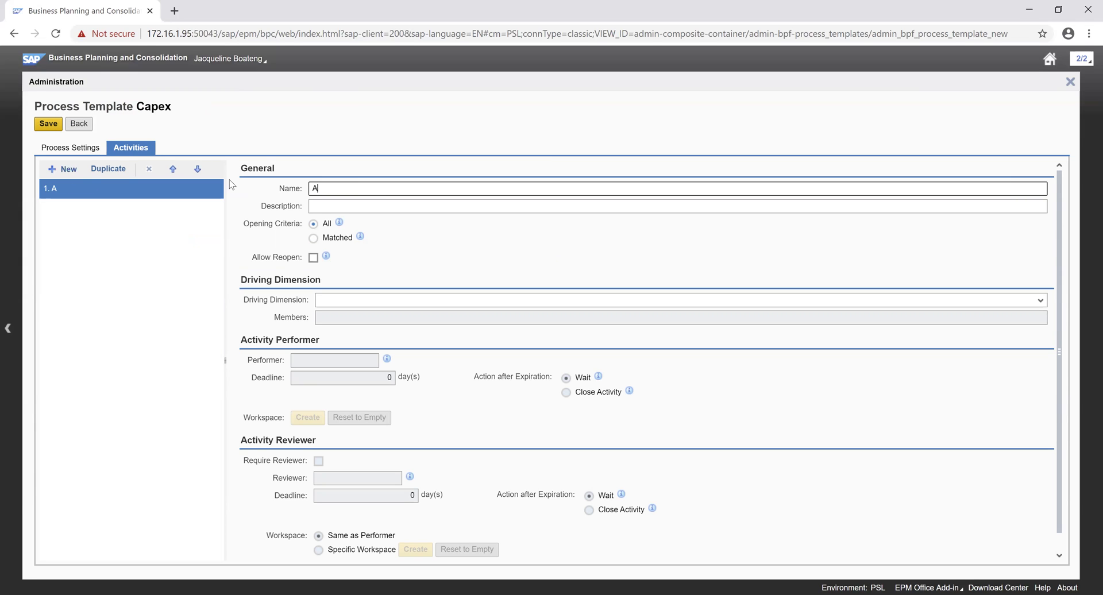
type("dministration")
key("Tab")
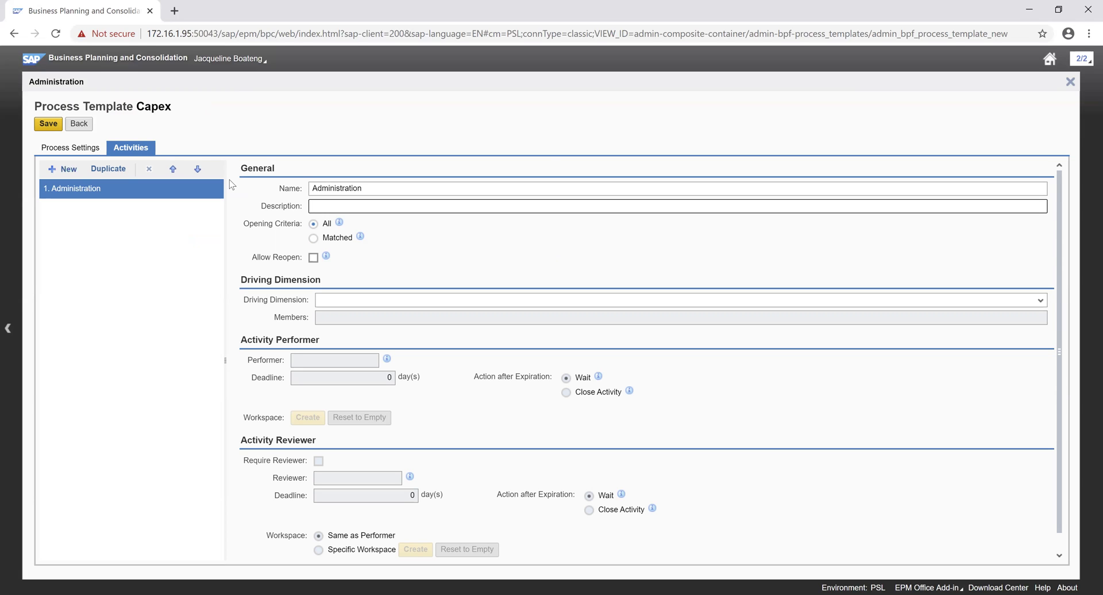
type("Maintain Budget Office Details")
Make Cost Center the driving dimension, limited to the specific member SAP
left_click(1042, 302)
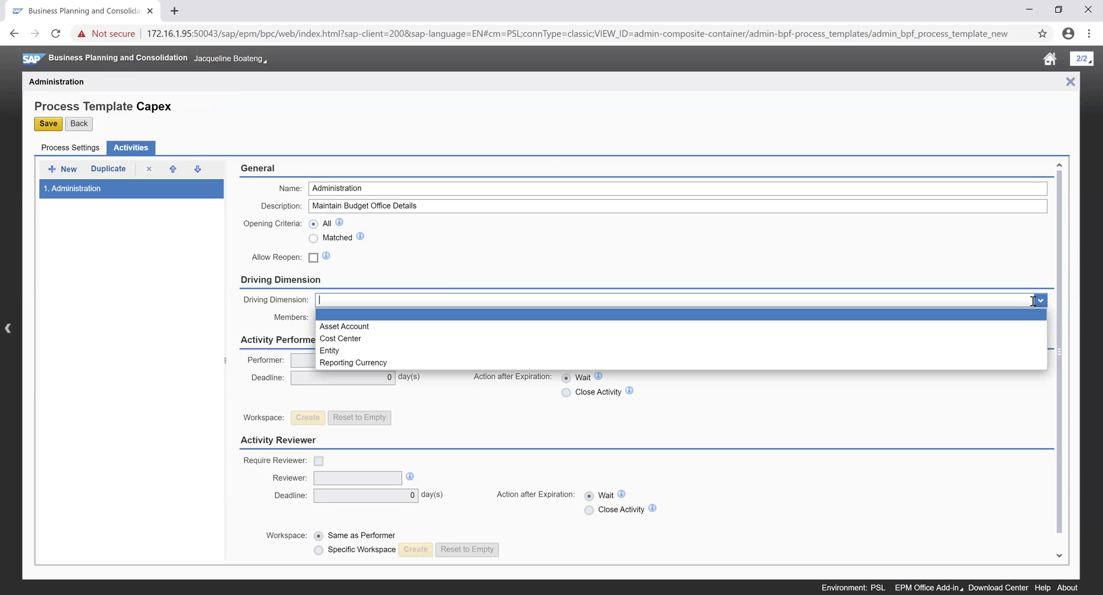
left_click(349, 338)
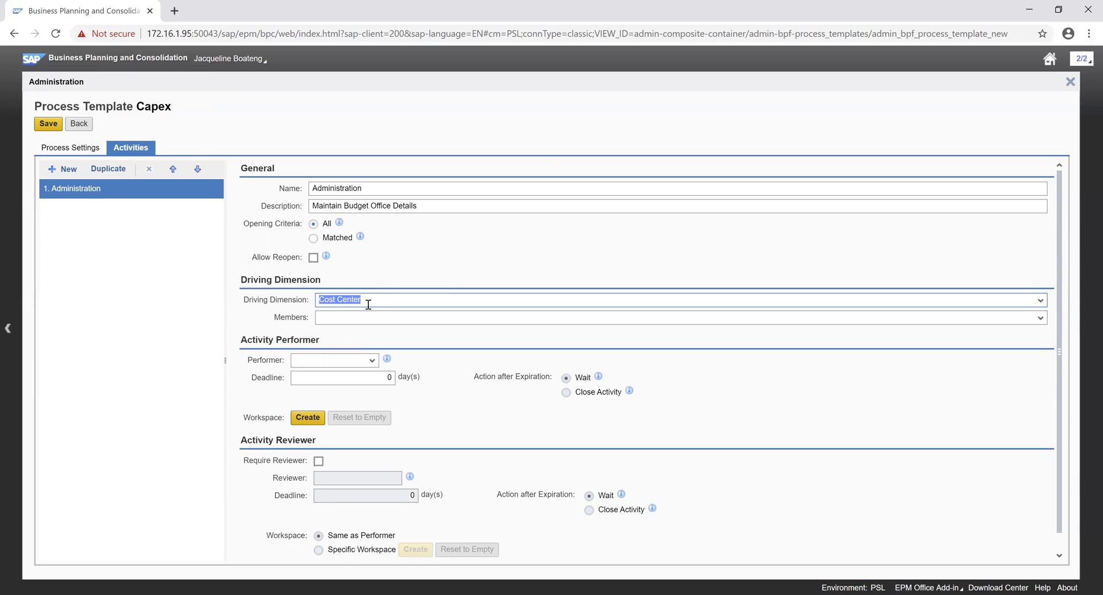
left_click(1041, 320)
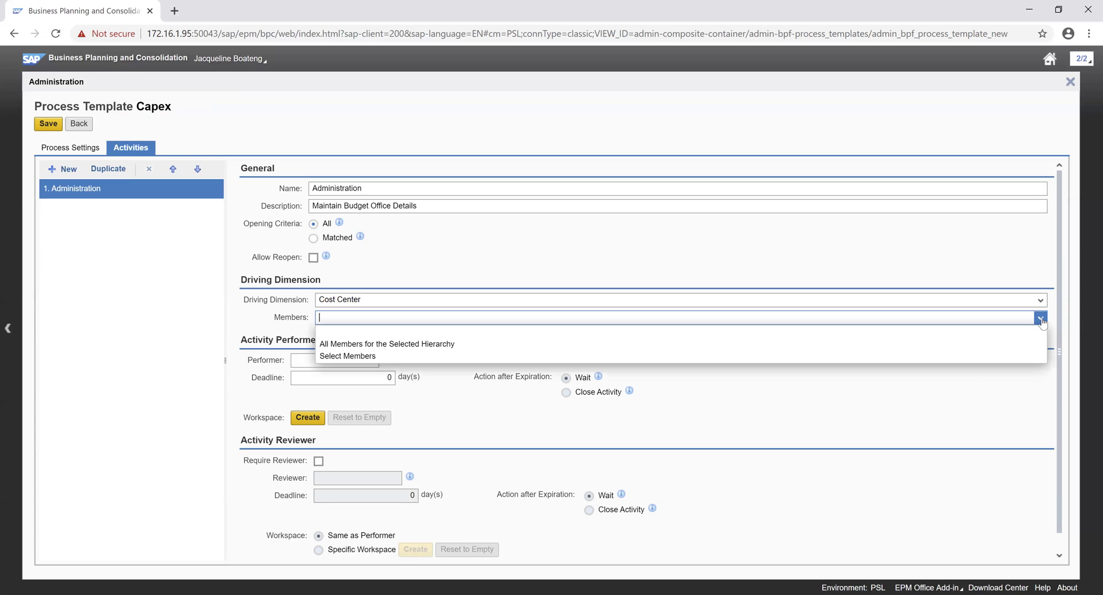
left_click(368, 356)
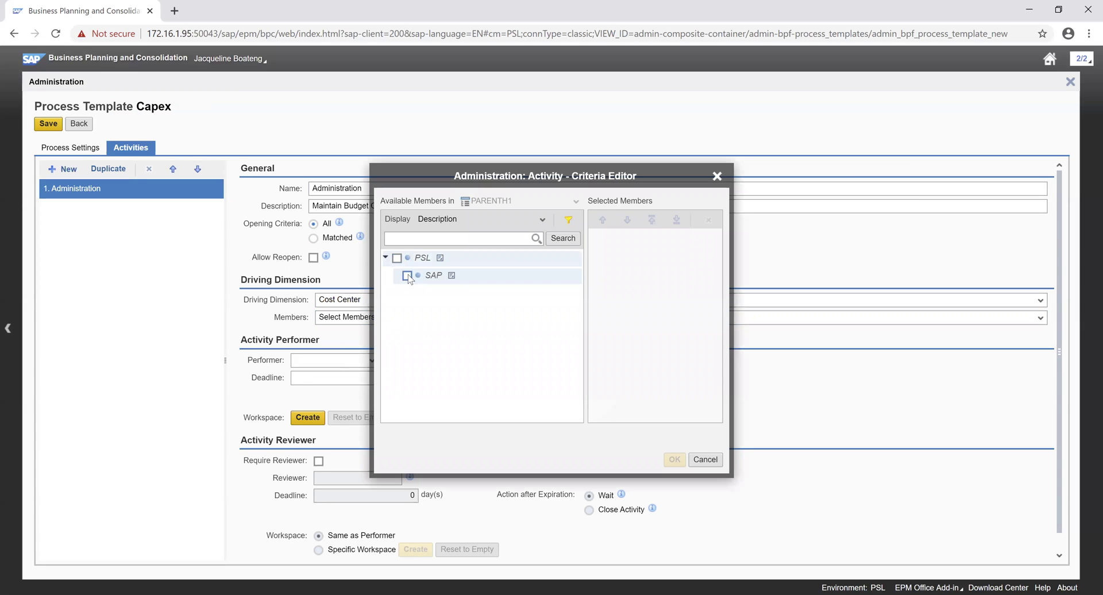
left_click(408, 276)
left_click(685, 466)
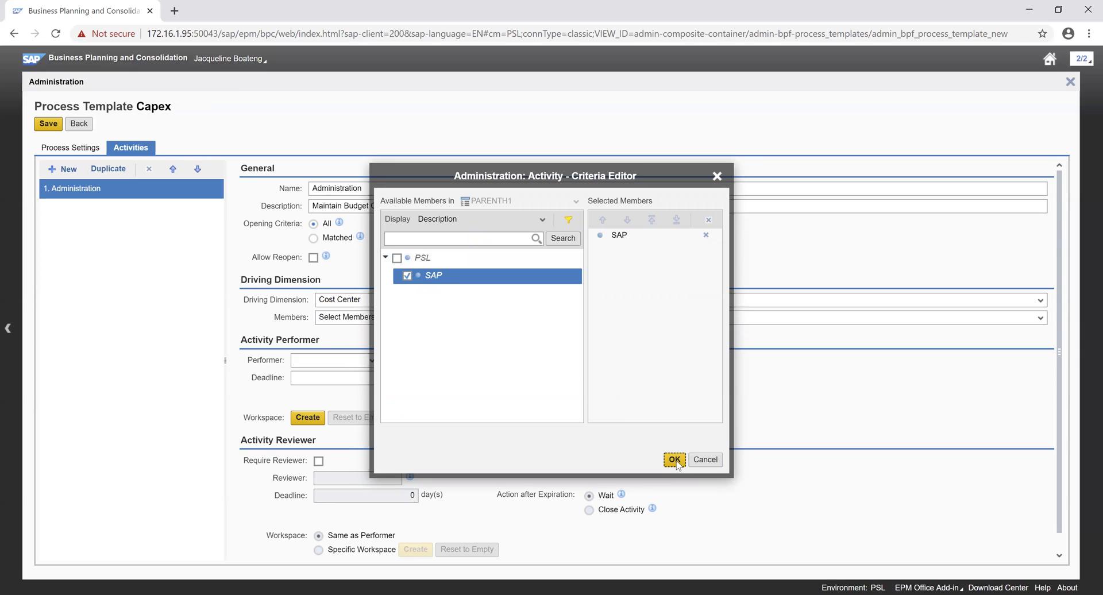
Assign BO_CAPTURE as the activity performer and create its workspace
scroll(542, 360, "down", 1)
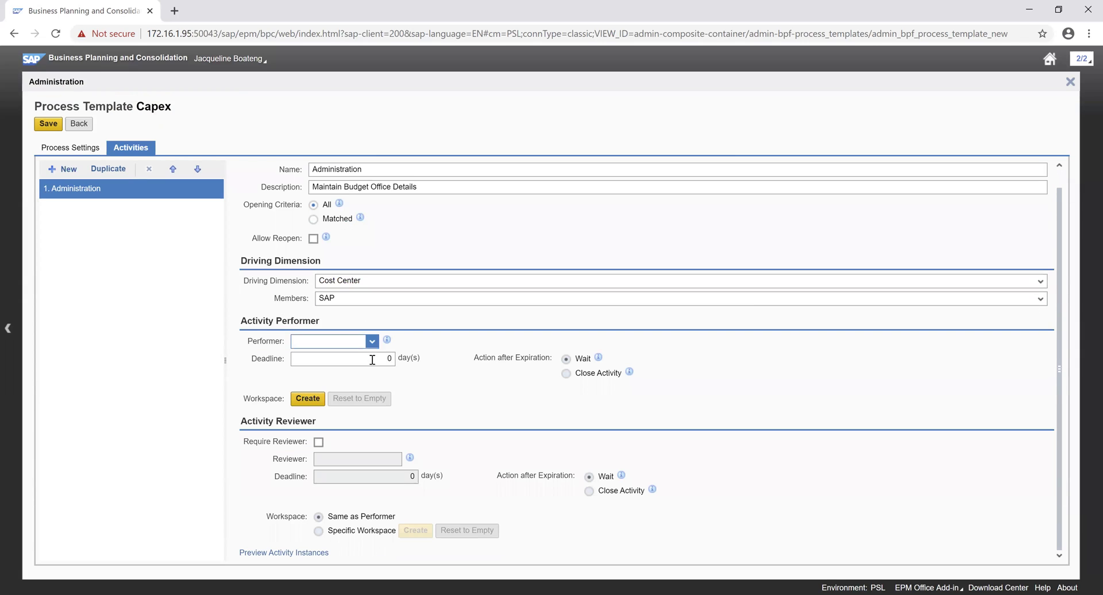
left_click(372, 342)
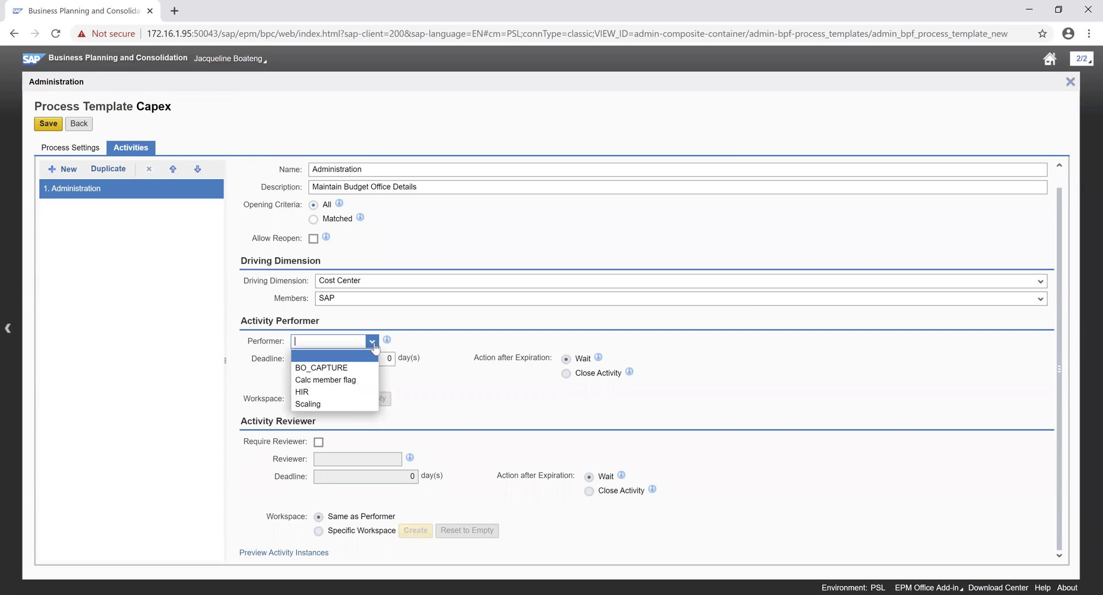
left_click(330, 368)
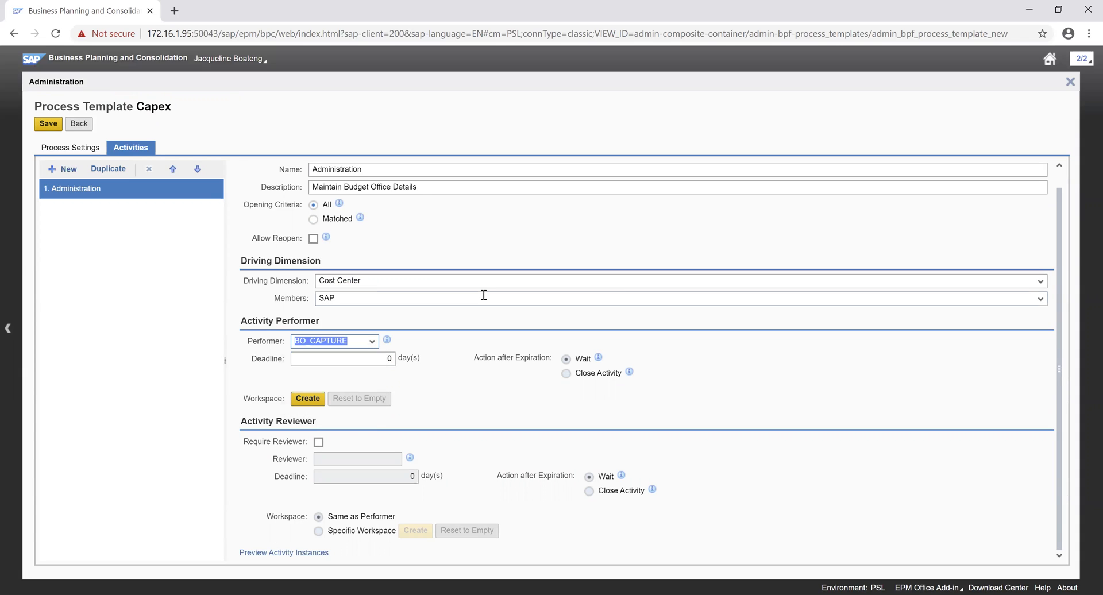
left_click(313, 400)
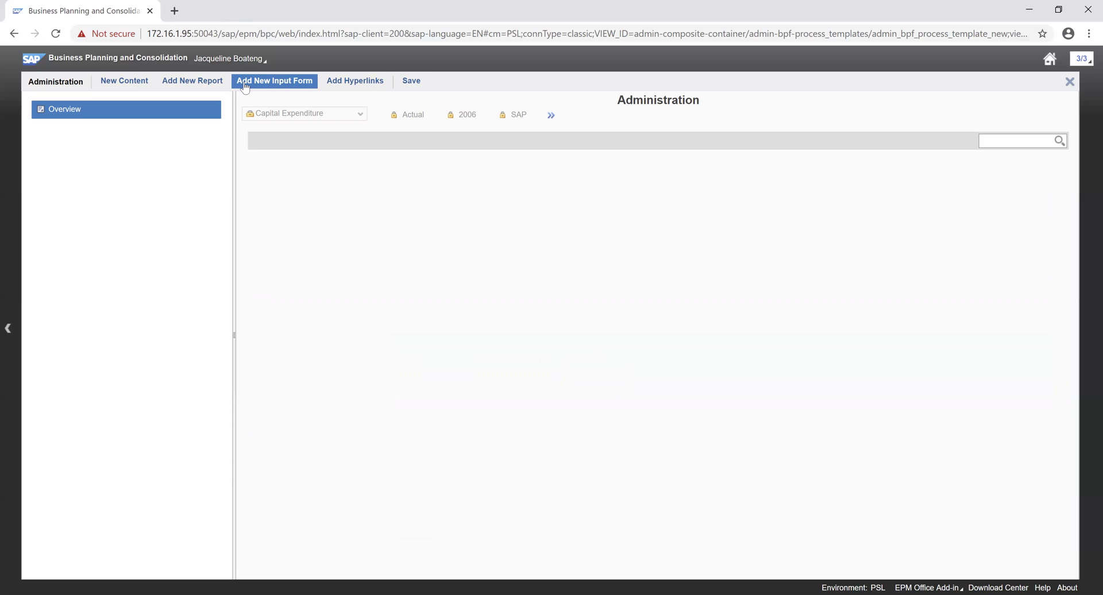
Add a New Hyperlink entry to the Administration workspace via Add Hyperlinks
left_click(355, 80)
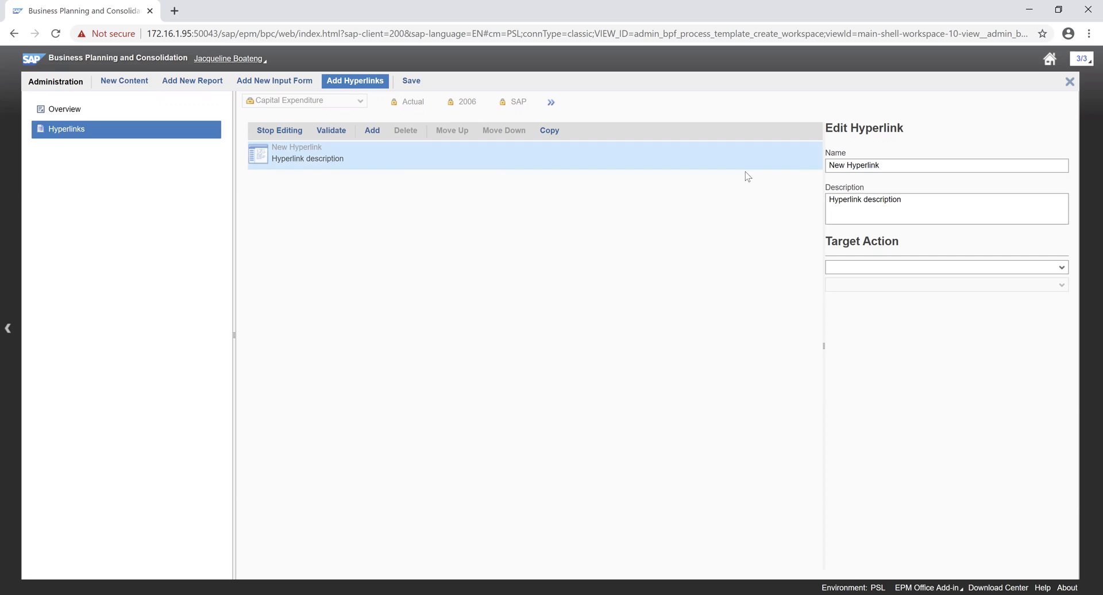
Name the hyperlink Details with description 'Maintain Budget Office Details'
left_click_drag(889, 168, 773, 173)
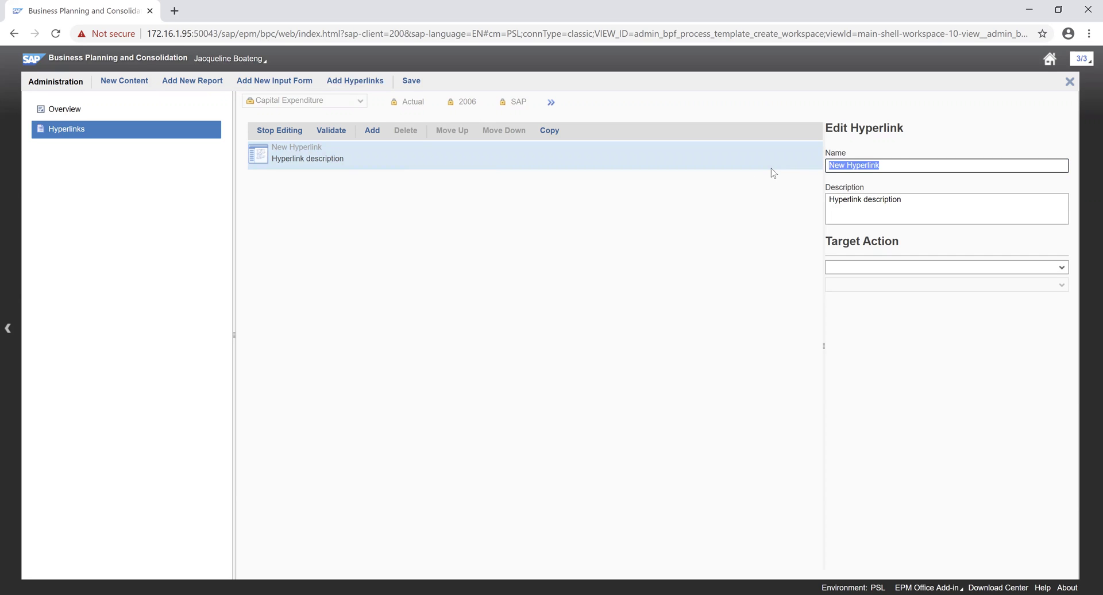
type("Details")
left_click_drag(906, 199, 709, 194)
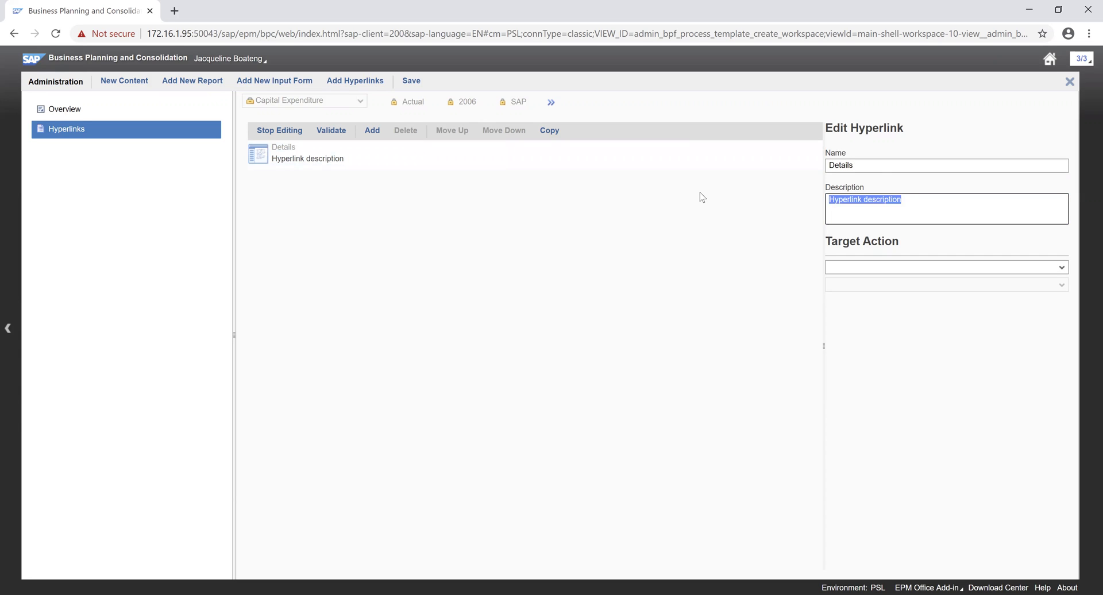
type("Maintain")
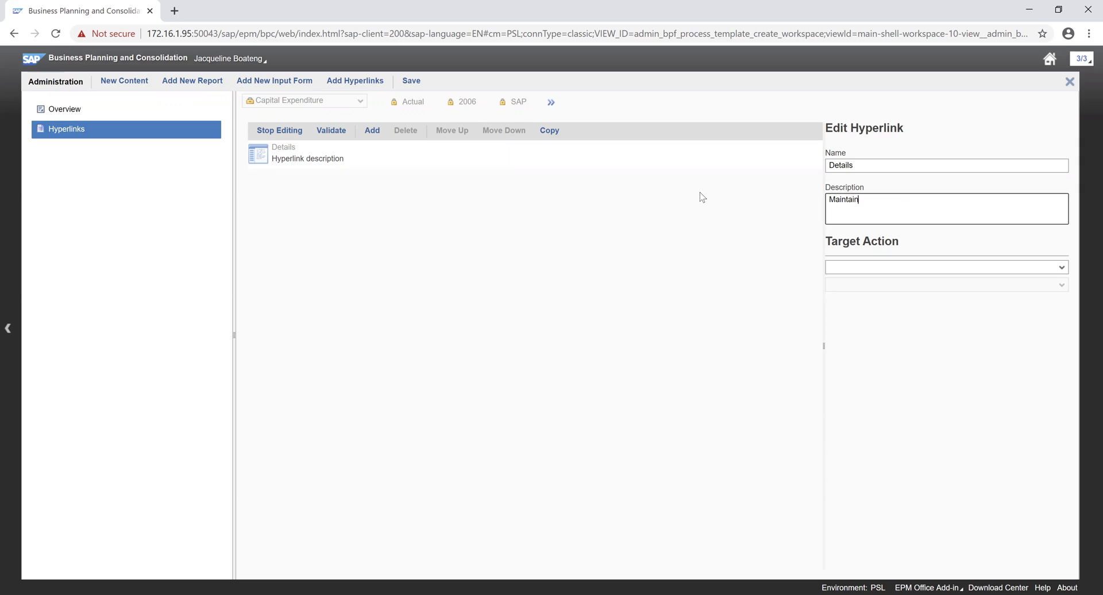
type(" Budget Office Details")
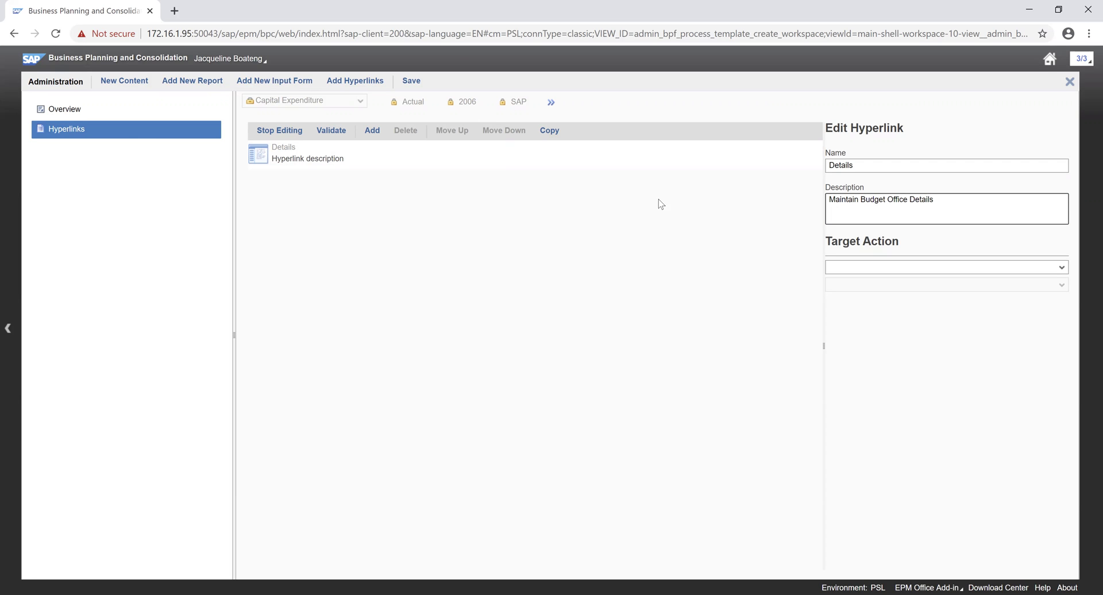
Rename the Hyperlinks page to Details and target Microsoft Excel's Open specific input form
left_click(216, 129)
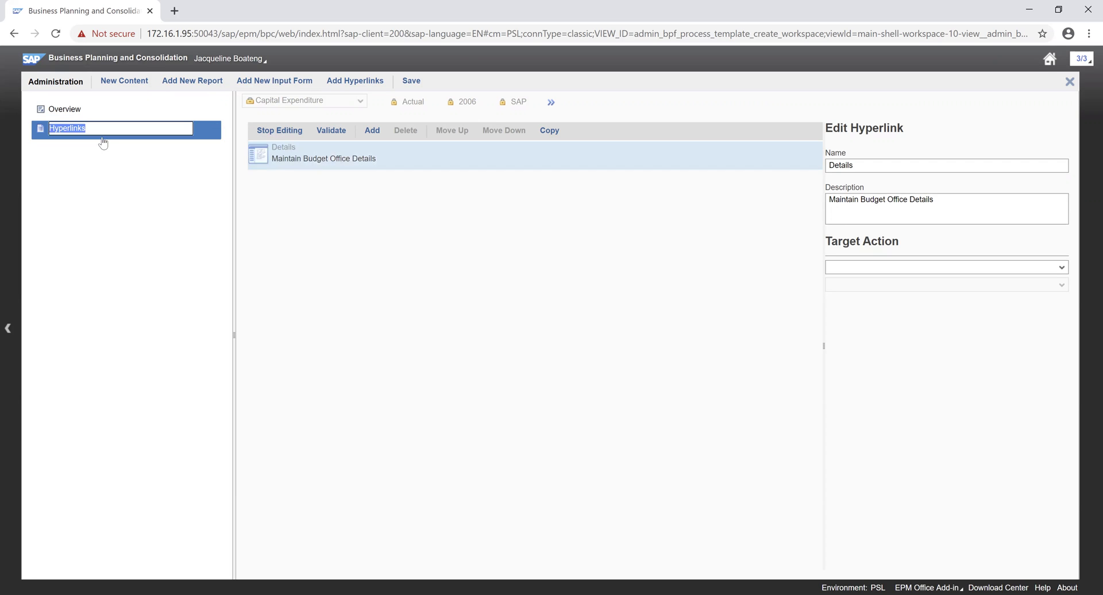
type("De")
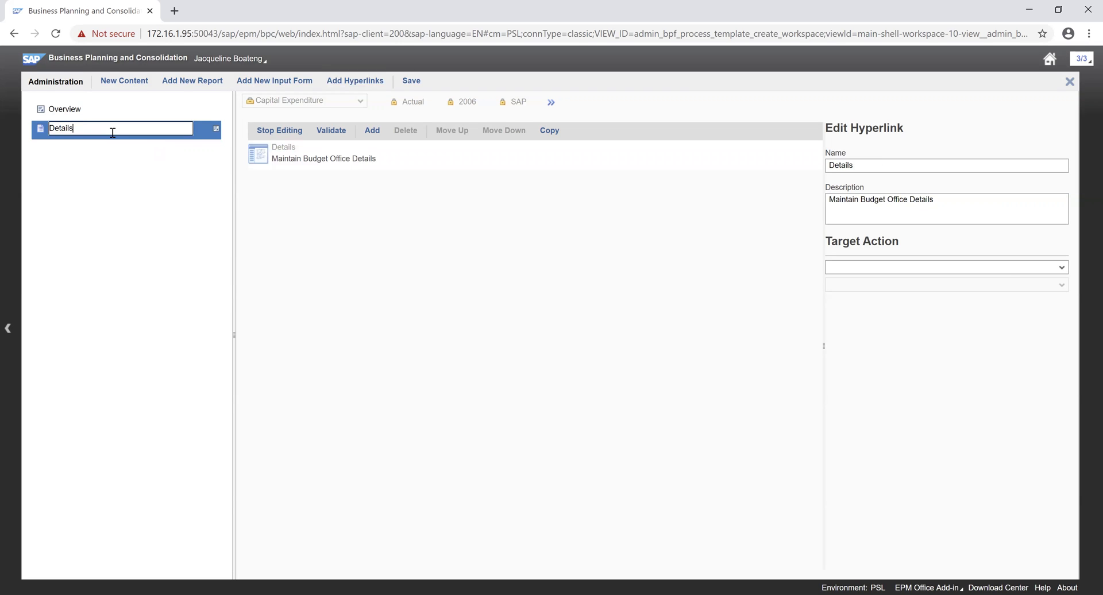
type("tails")
left_click(1049, 272)
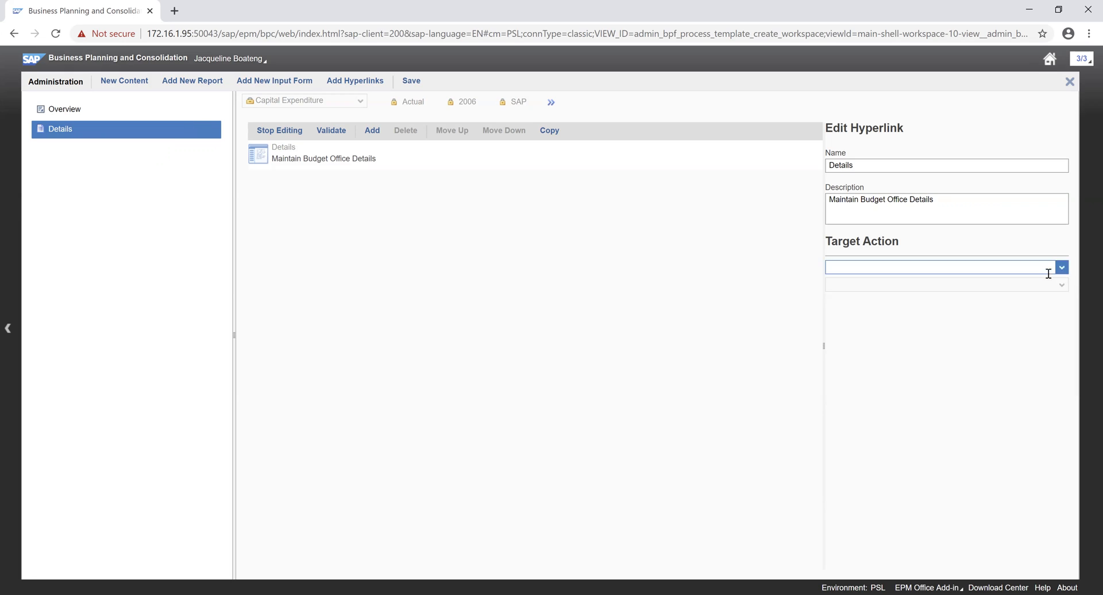
left_click(842, 305)
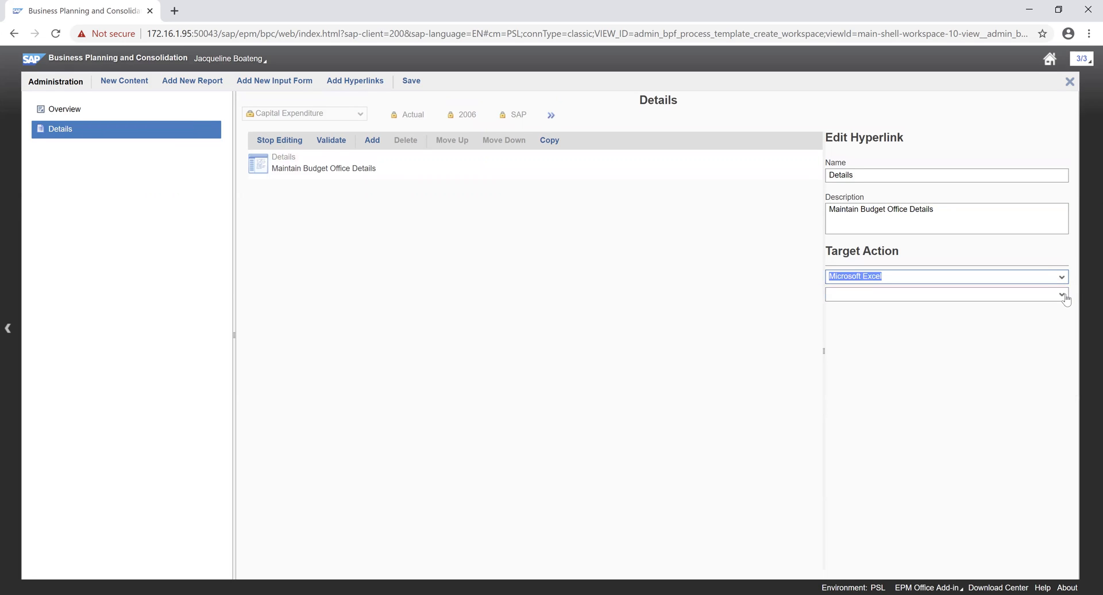
left_click(1063, 295)
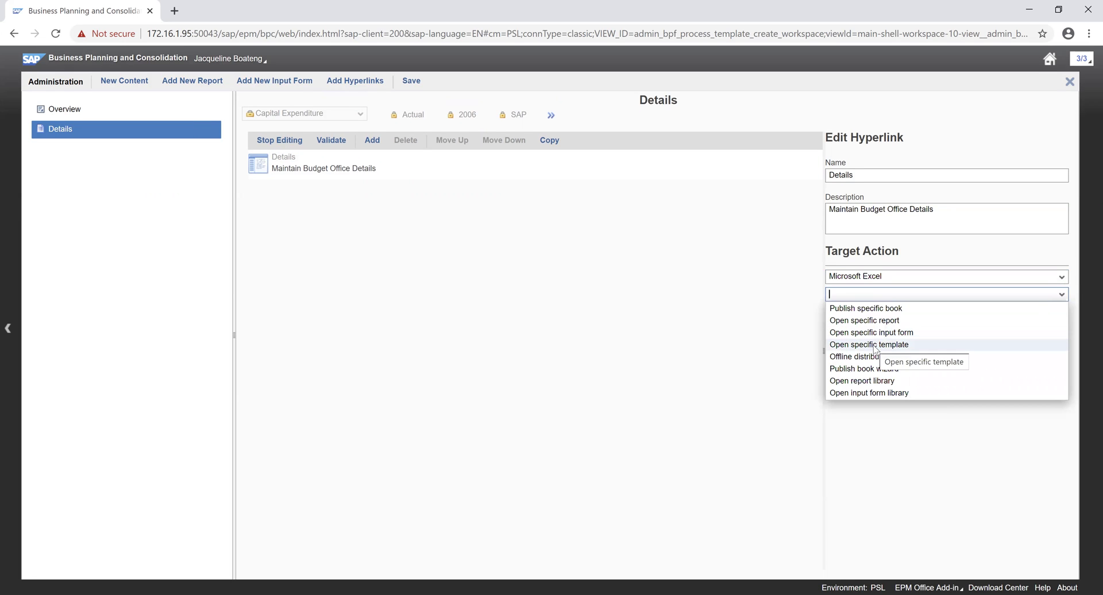
left_click(885, 333)
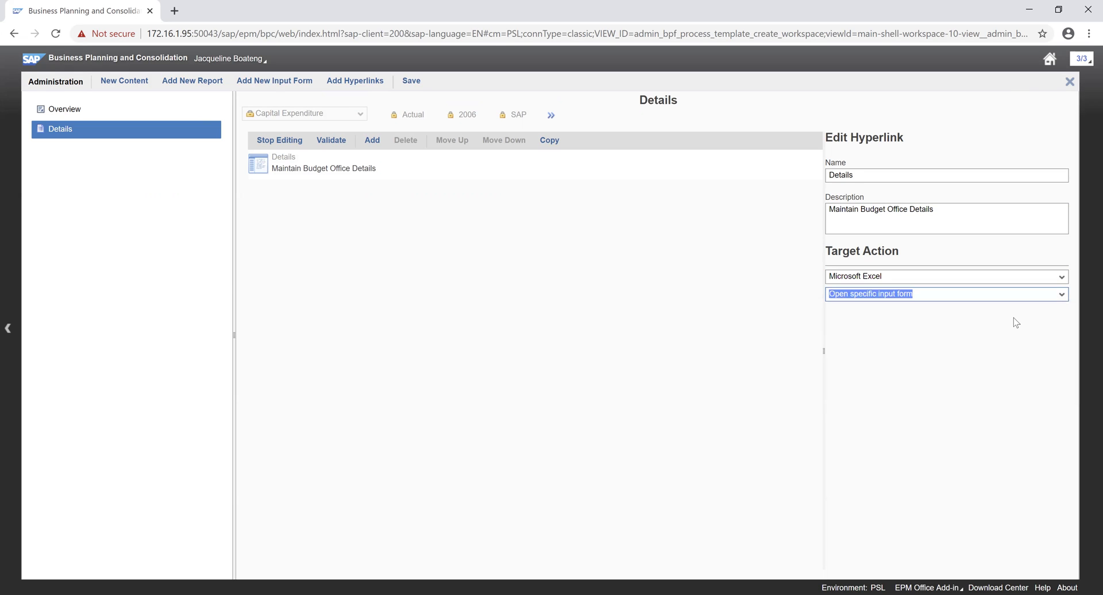
Link TEST.XLTX from Public > TEMPLATES as the input form, then save and close the workspace
left_click(1036, 312)
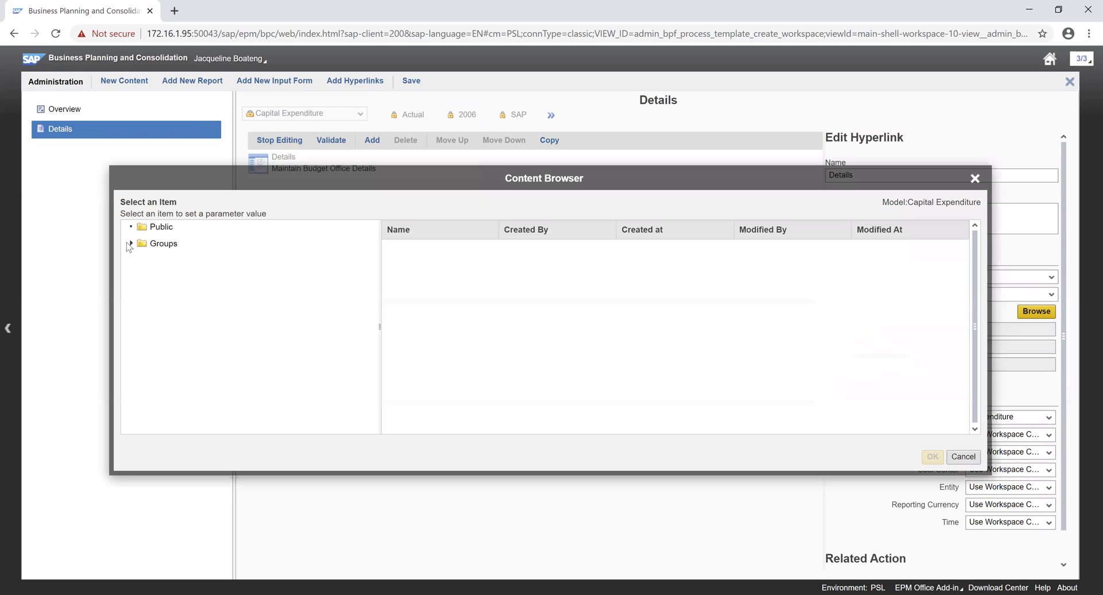
left_click(143, 230)
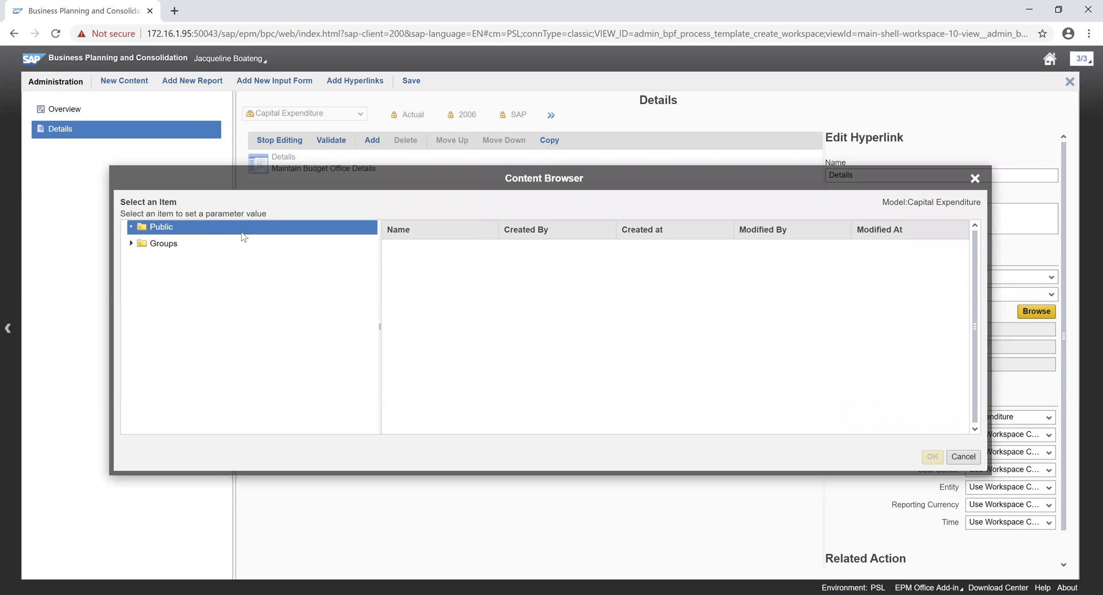
left_click(131, 227)
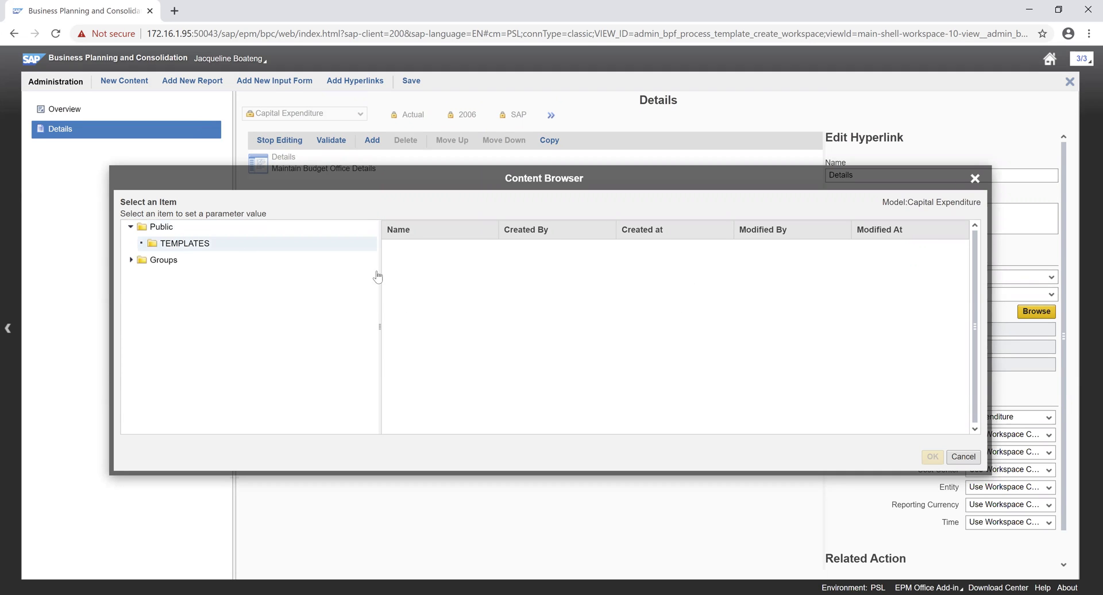
left_click(430, 308)
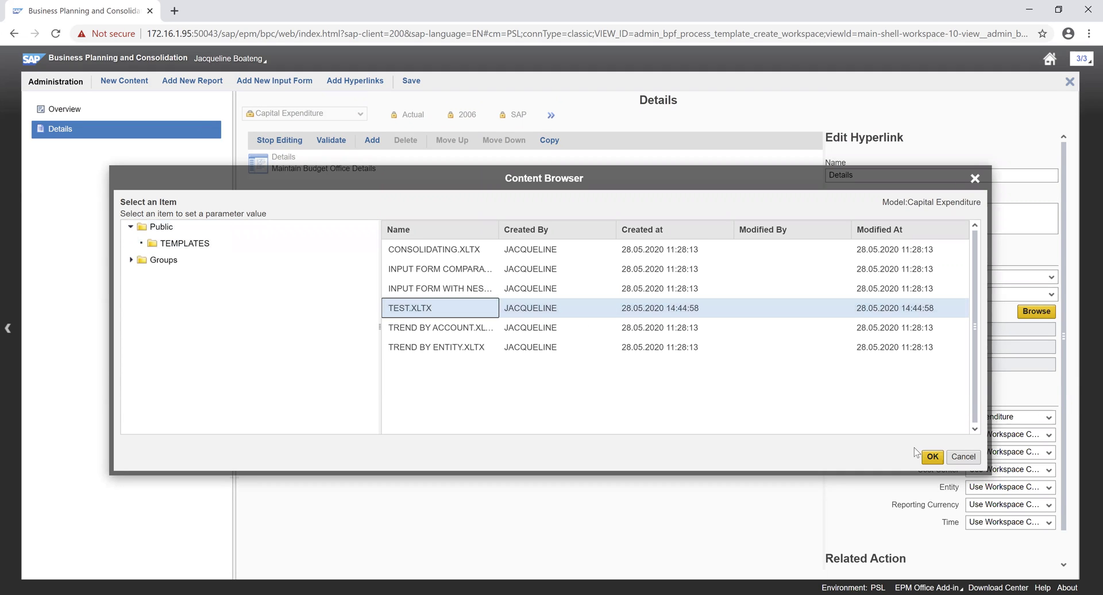
left_click(932, 457)
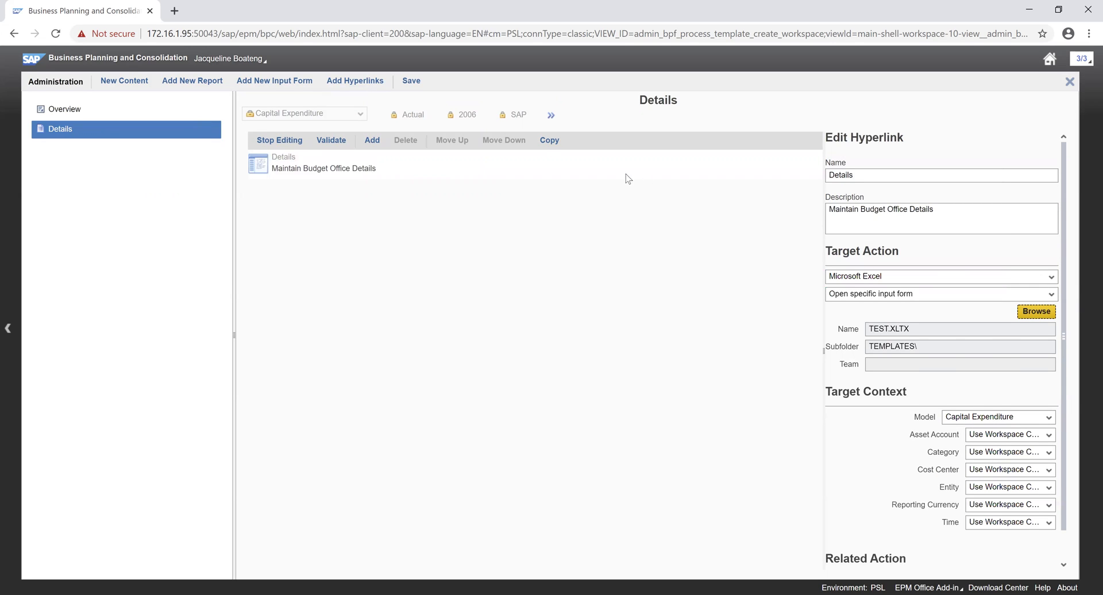
left_click(407, 83)
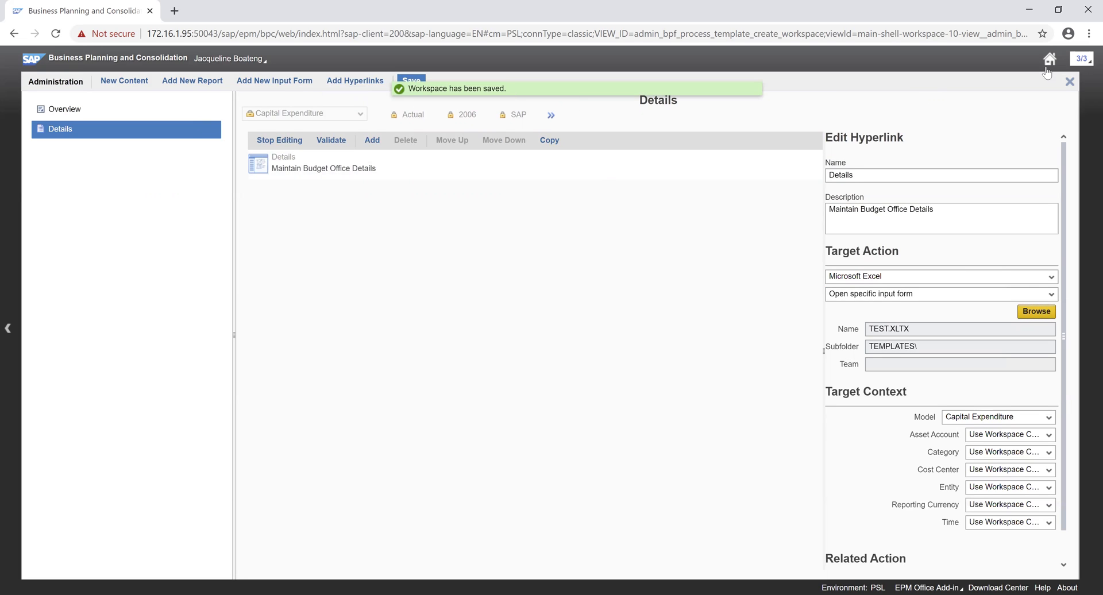
left_click(1070, 82)
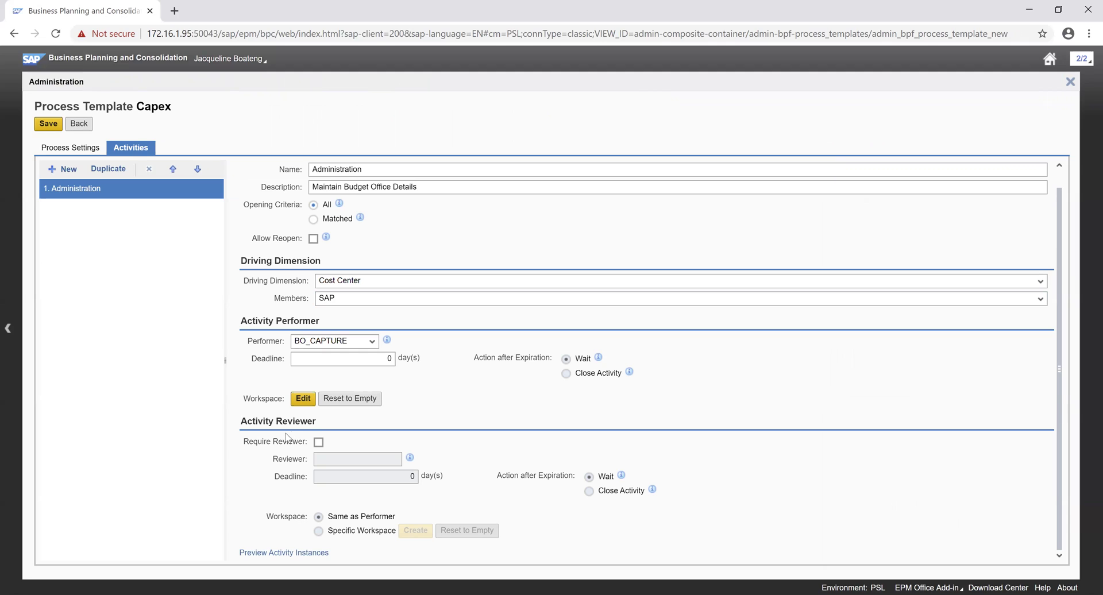
Set the performer deadline to 3 and save the Capex process template
left_click(389, 359)
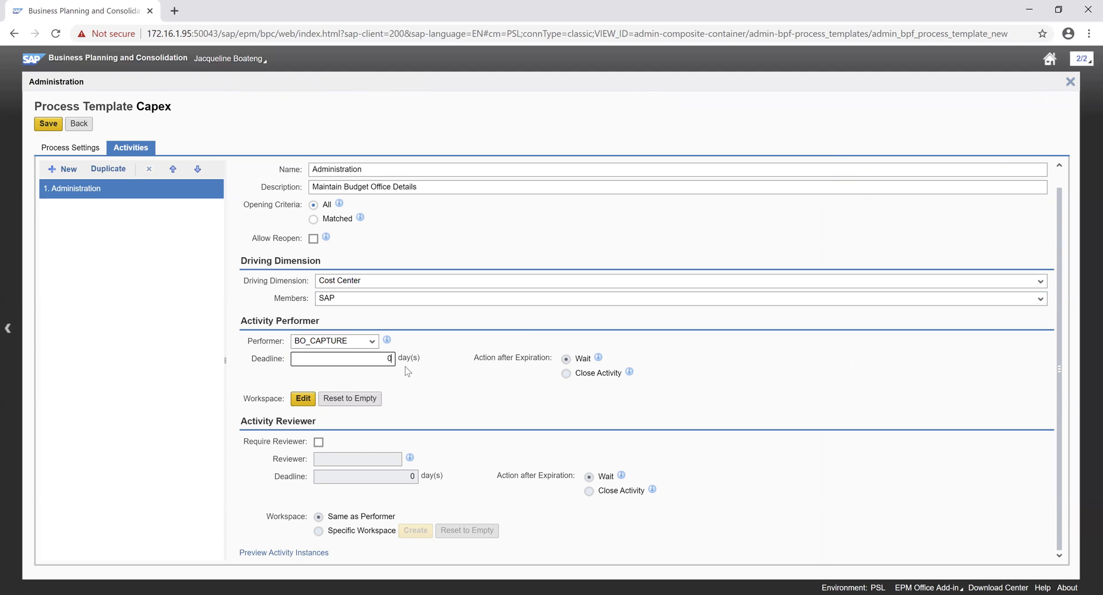
left_click(405, 366)
type("3")
mouse_move(600, 361)
left_click(55, 125)
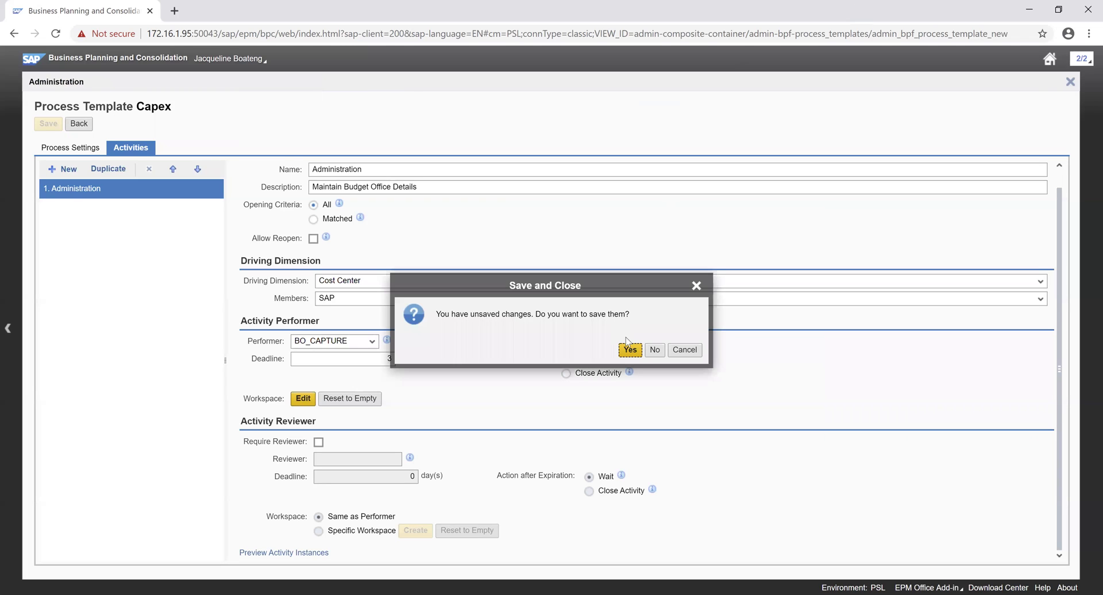
key("Escape")
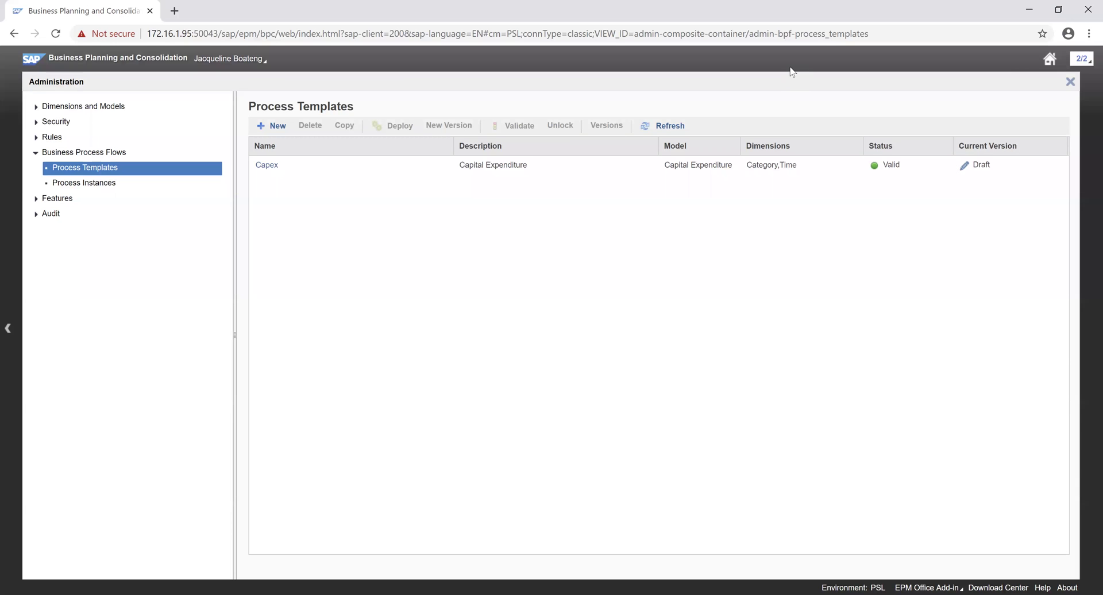
Deploy the Capex process template, then bring up the still-empty Process Instances list
left_click(498, 168)
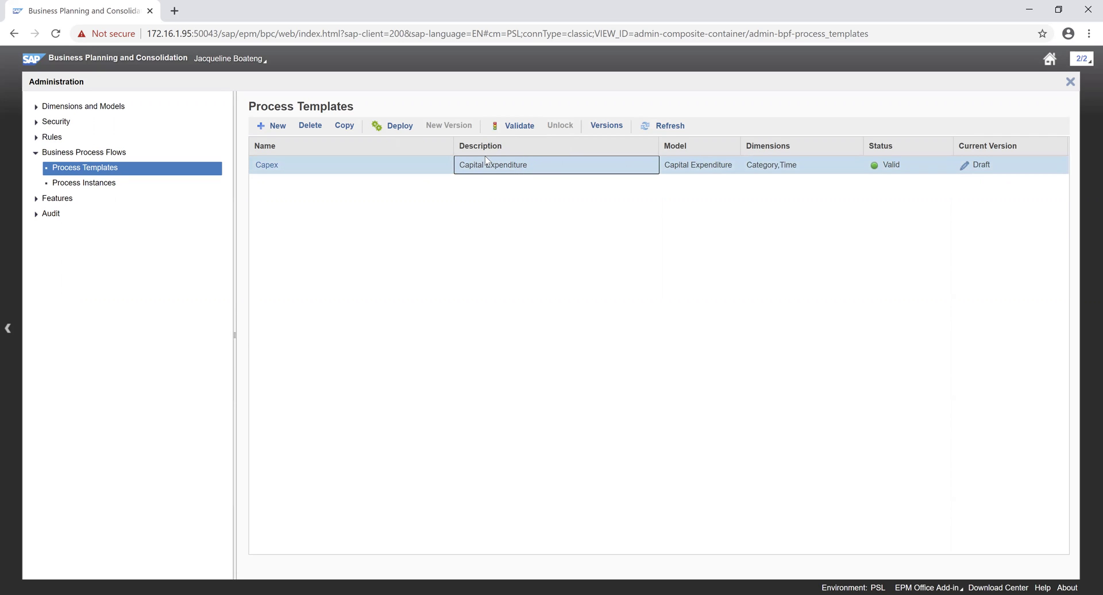
left_click(398, 127)
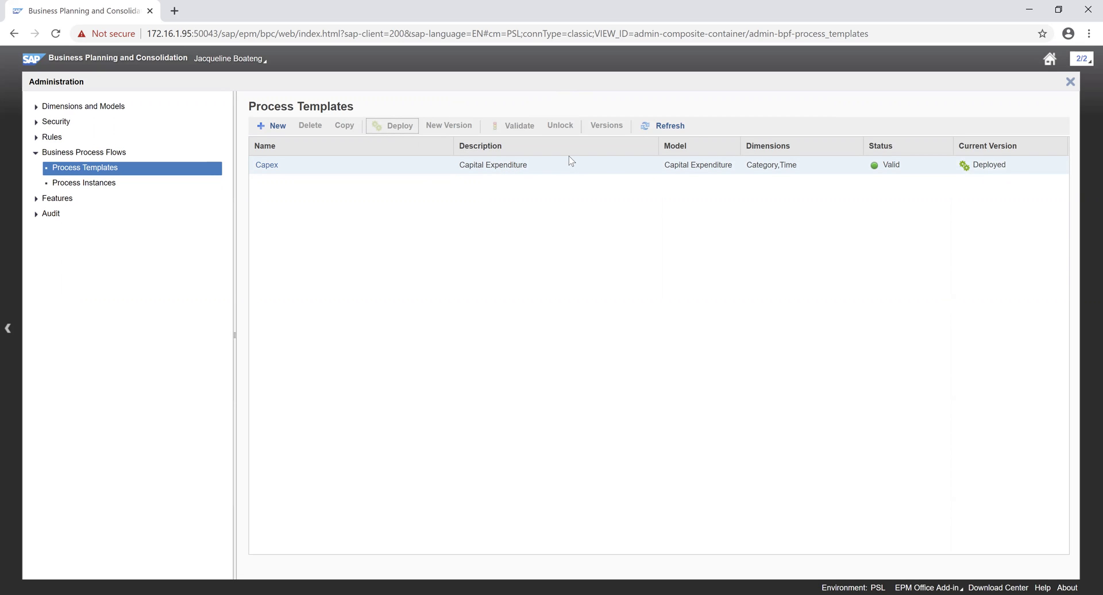
left_click(93, 184)
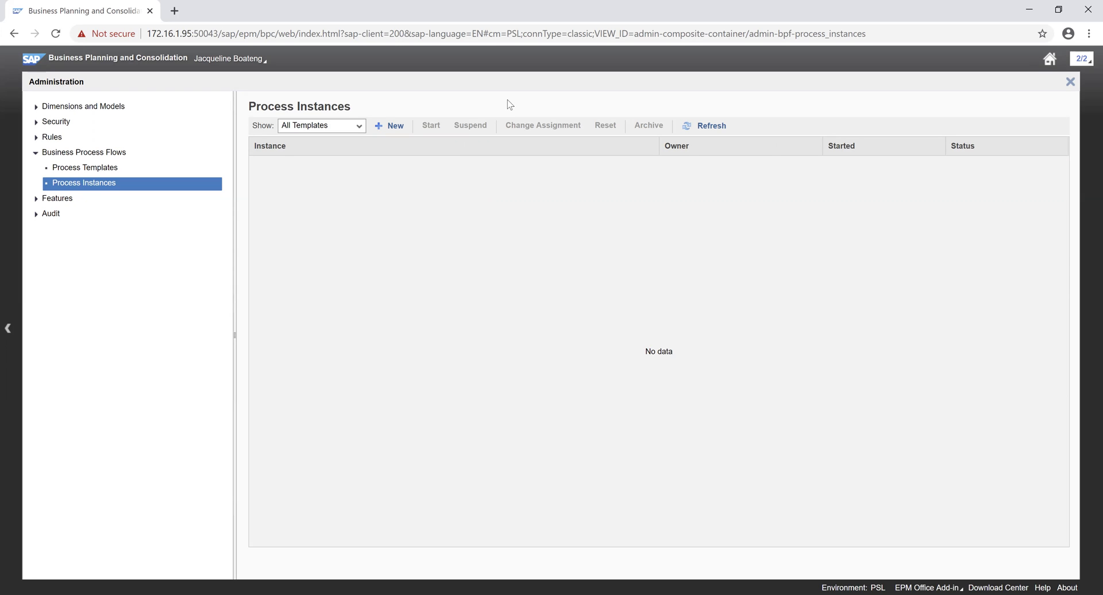
Start a new process instance for Capex, keeping the default instance owner
left_click(386, 128)
left_click(380, 128)
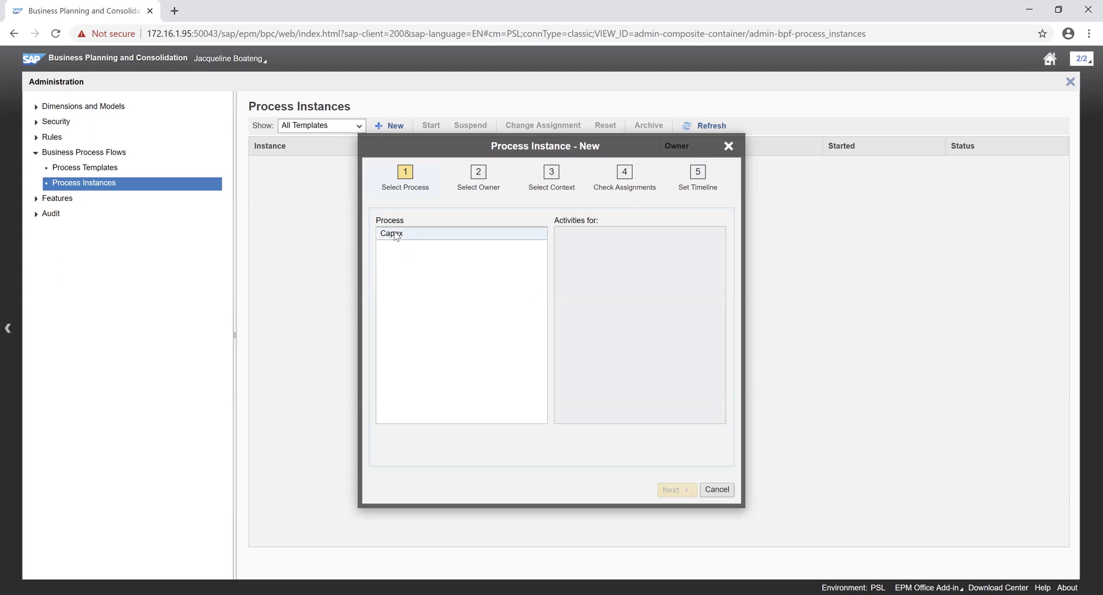
left_click(435, 235)
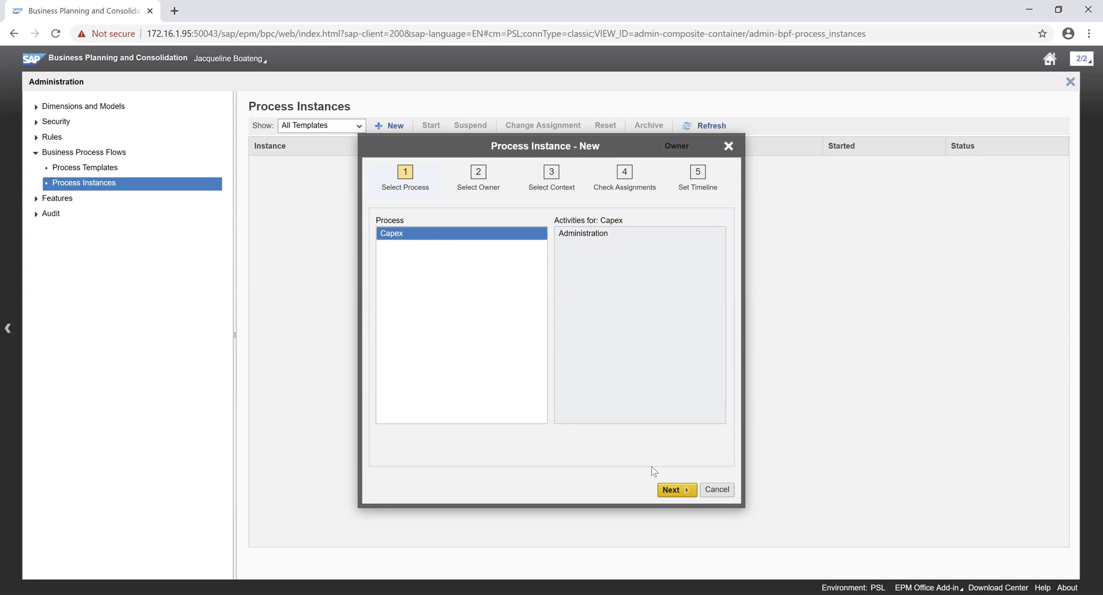
left_click(676, 490)
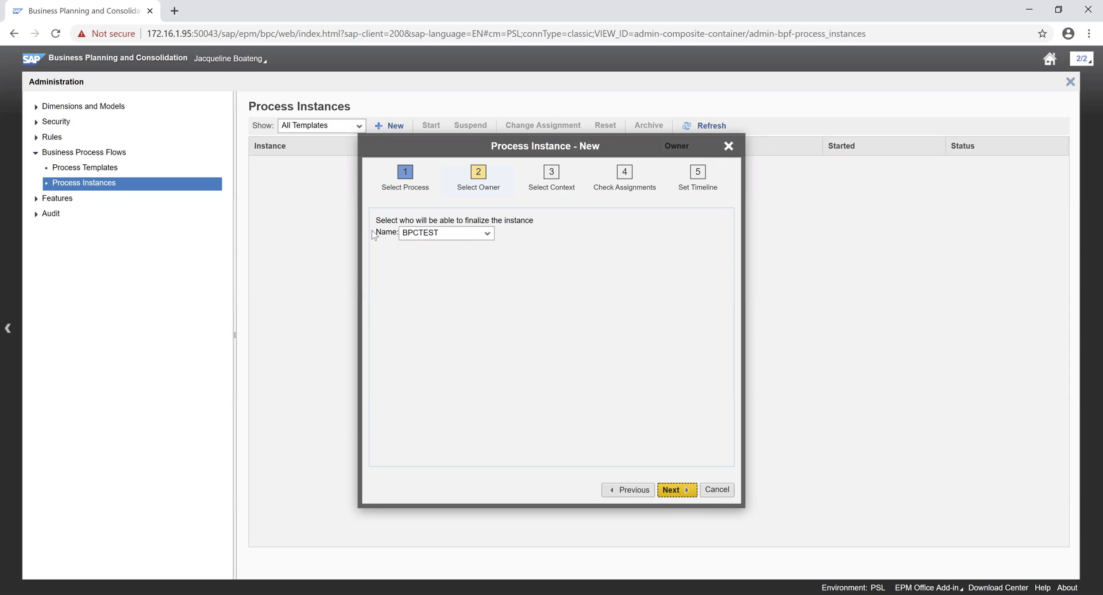
left_click(674, 490)
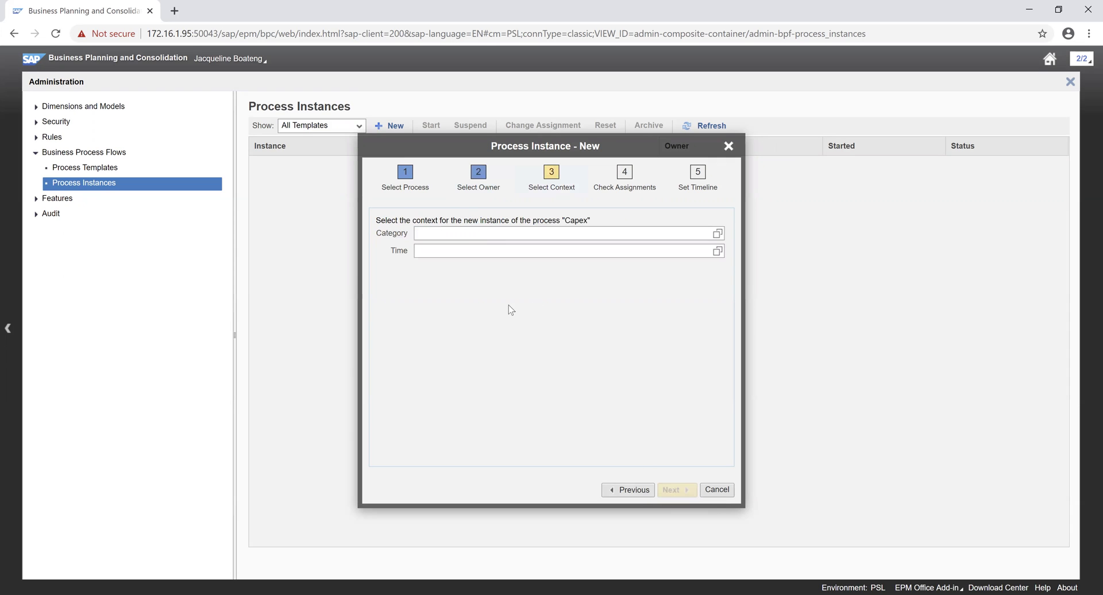
Set the instance context to Category Plan and Time 2020
left_click(718, 234)
left_click(411, 346)
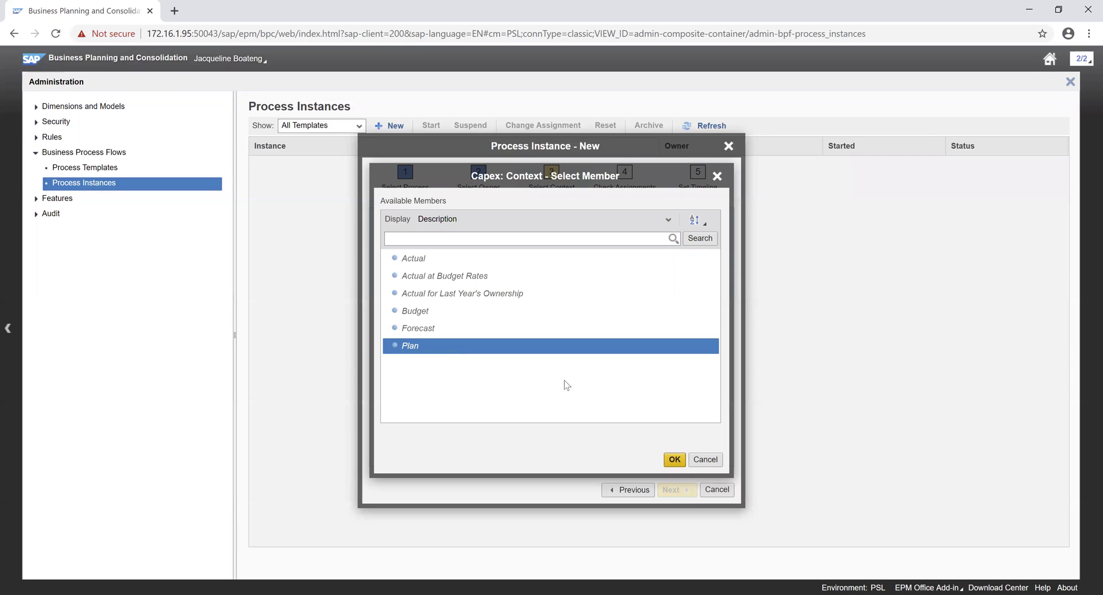
left_click(675, 460)
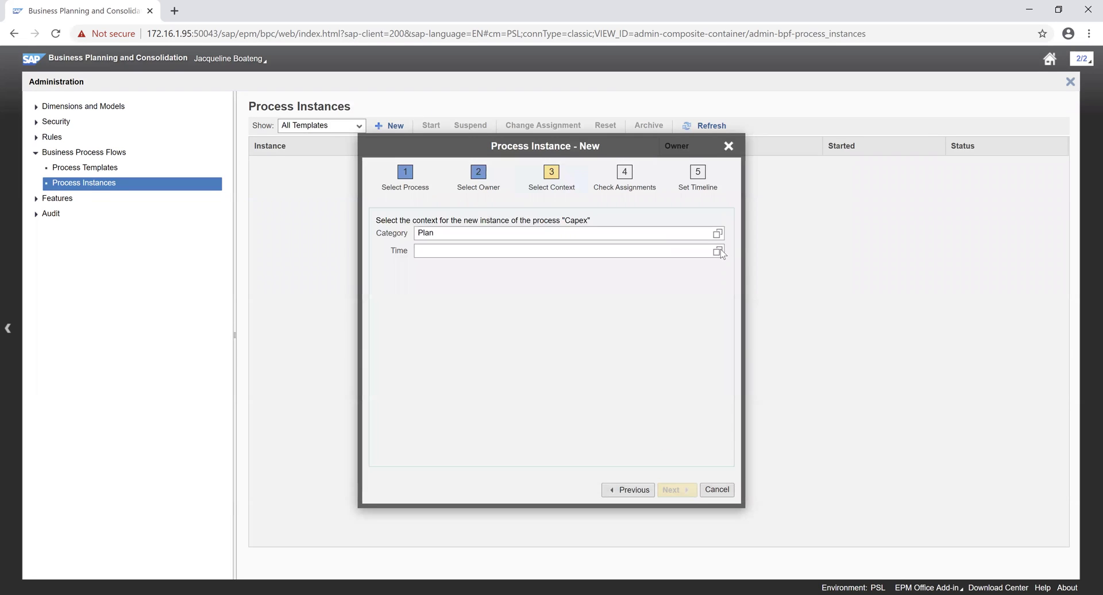
left_click(718, 251)
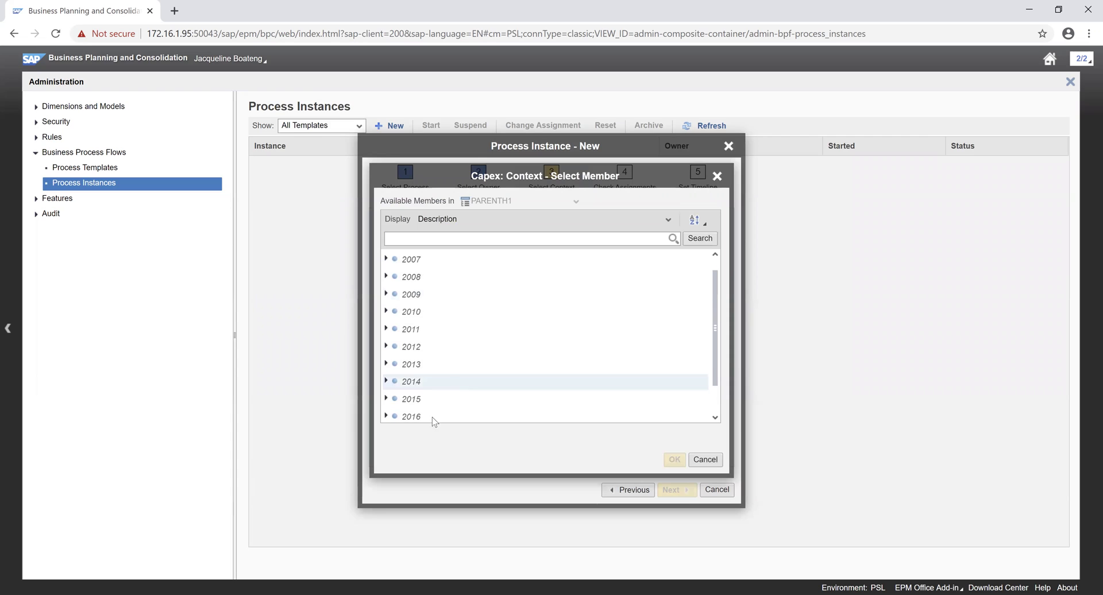
scroll(432, 417, "down", 2)
left_click(424, 414)
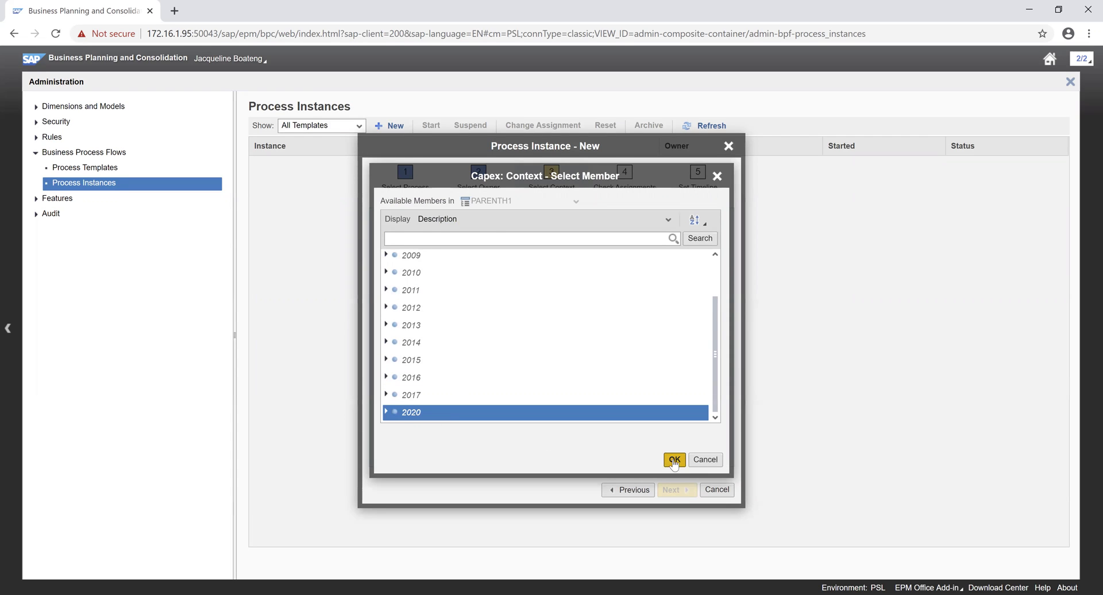
left_click(675, 460)
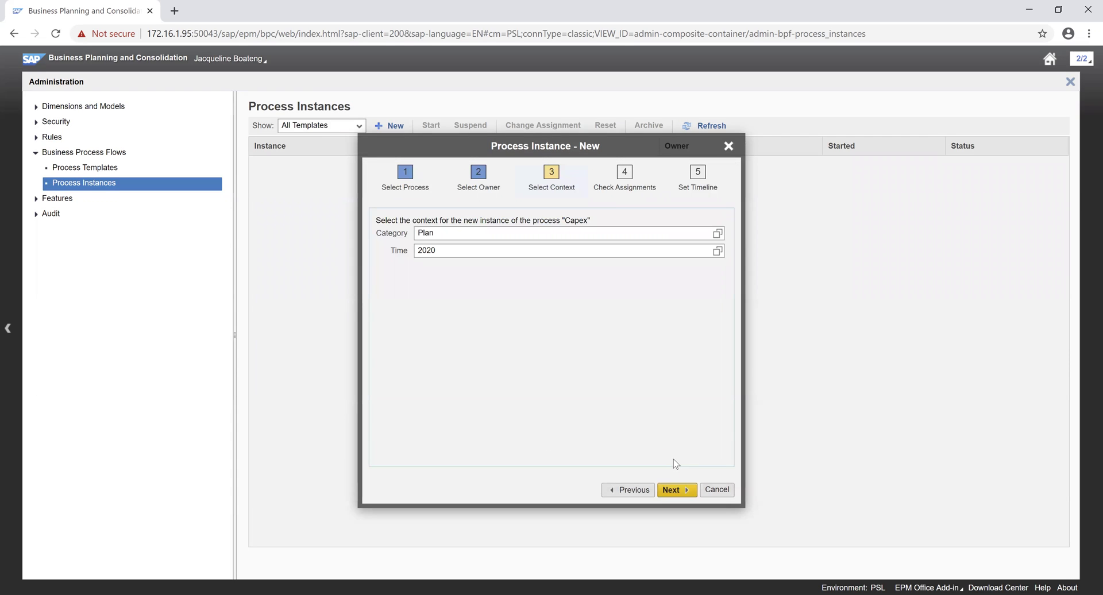
left_click(682, 491)
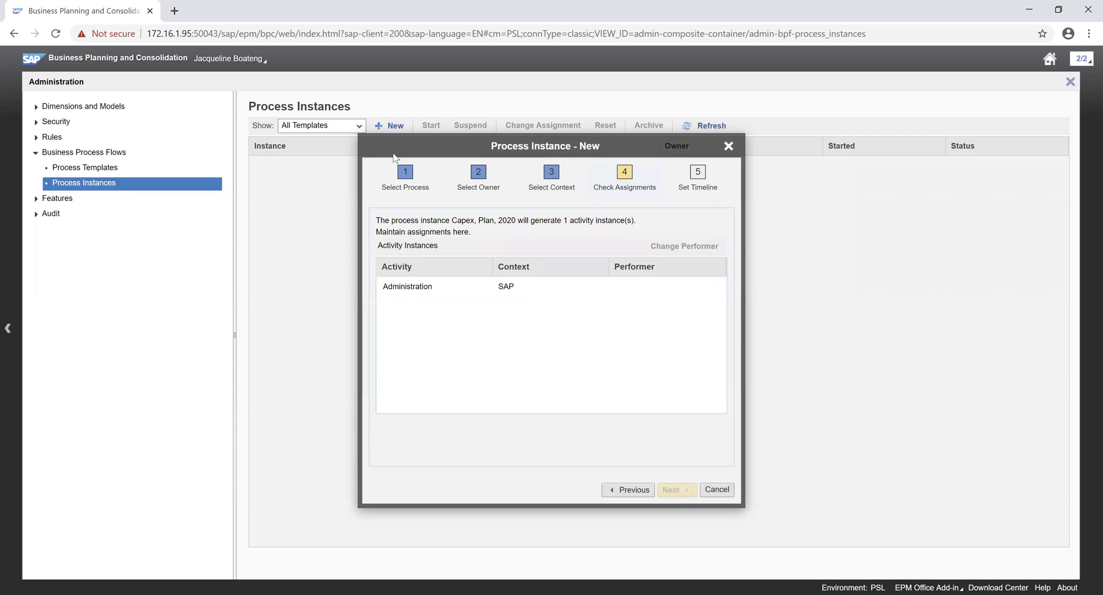
Assign the second user as Administration performer, keep Manual Start, and finish the Capex, Plan, 2020 instance
left_click(540, 286)
left_click(684, 246)
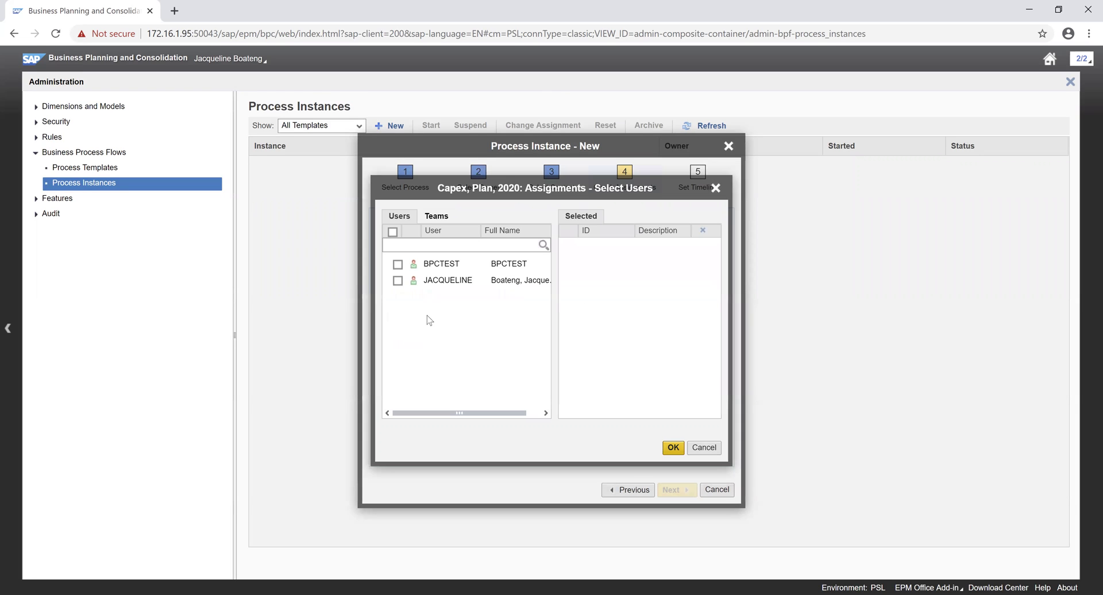
left_click(398, 281)
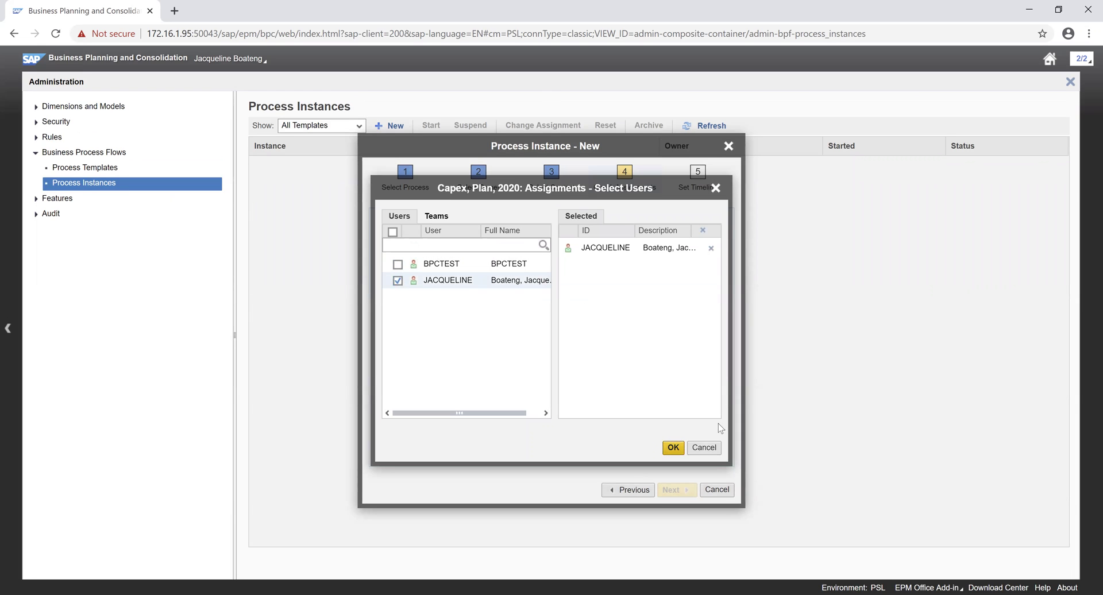
left_click(674, 449)
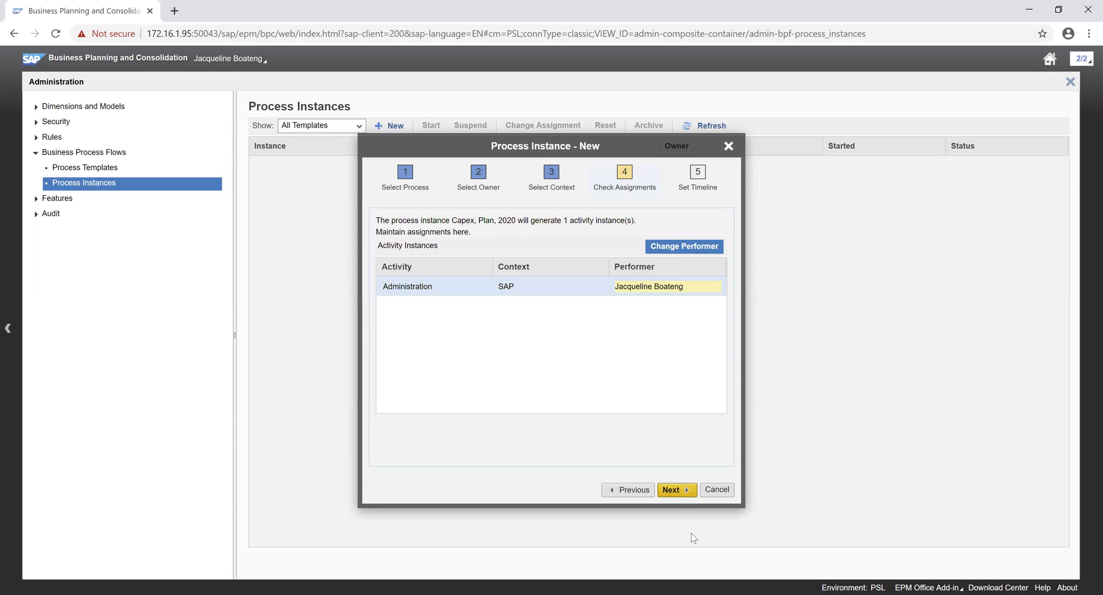
left_click(676, 490)
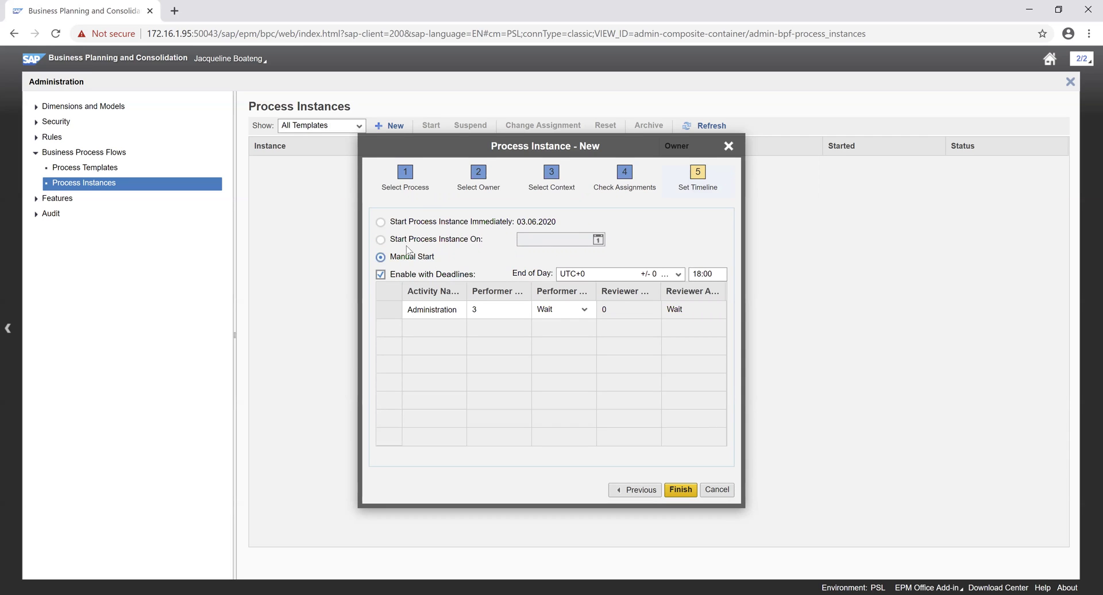
left_click(681, 491)
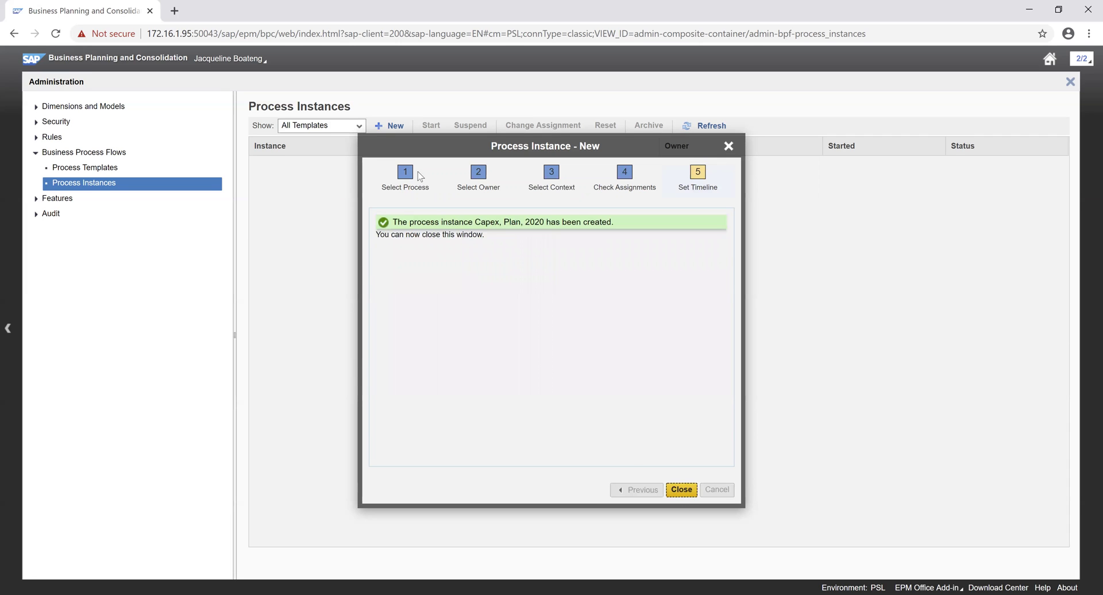
Close the creation wizard and select the Suspended Capex - Plan, 2020 instance
left_click(682, 489)
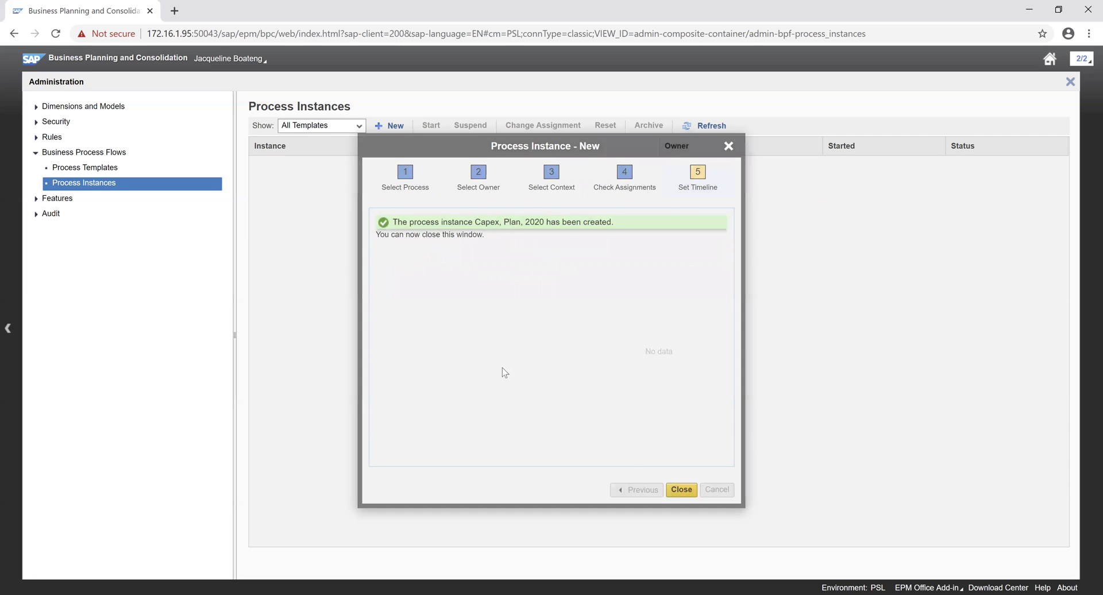
left_click(670, 170)
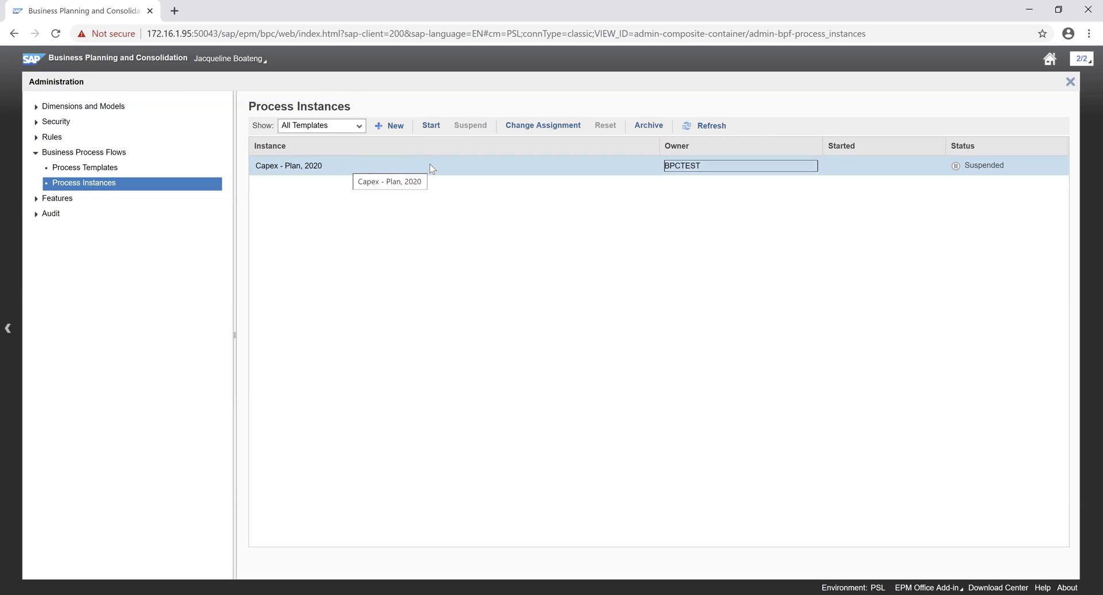
Start the Capex - Plan, 2020 instance so it runs from 03.06.2020
left_click(431, 126)
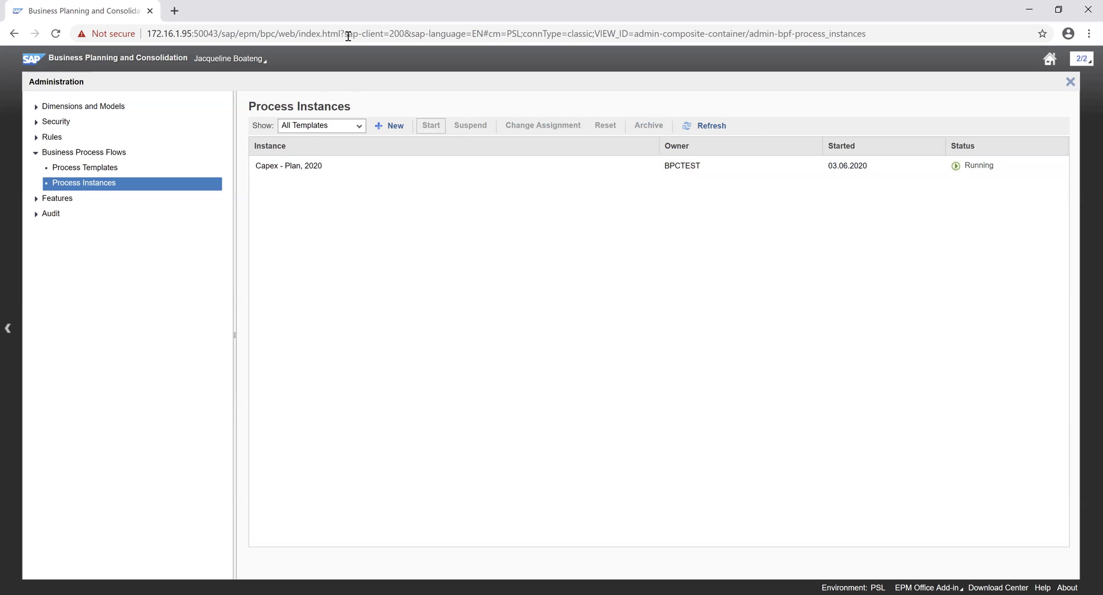